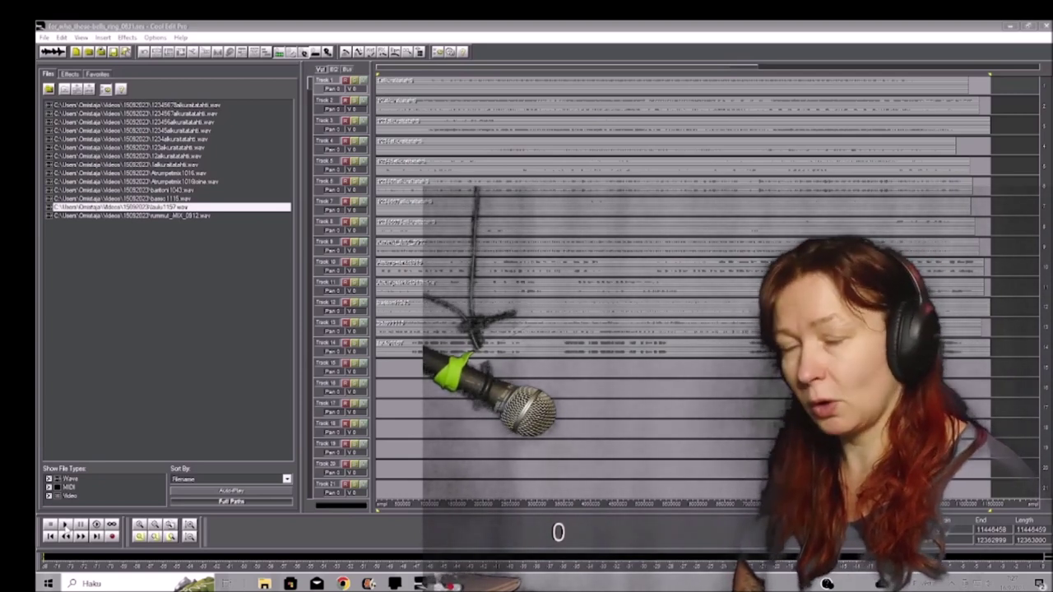
# Step: Audition the beginning of the current multitrack session and open the second recent for_who_those-bells_ring session
pyautogui.press('space')
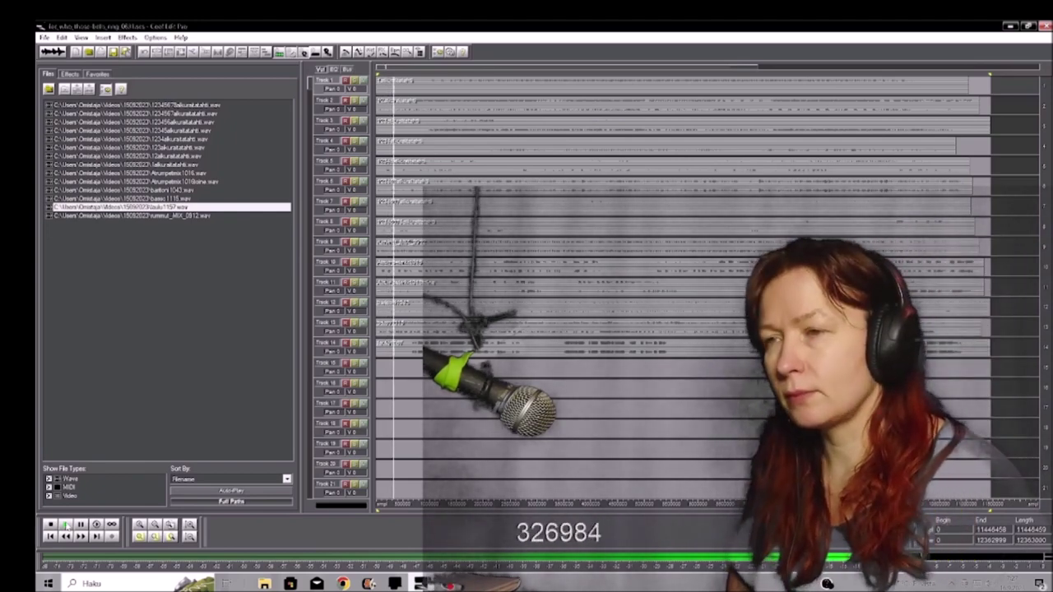
pyautogui.press('space')
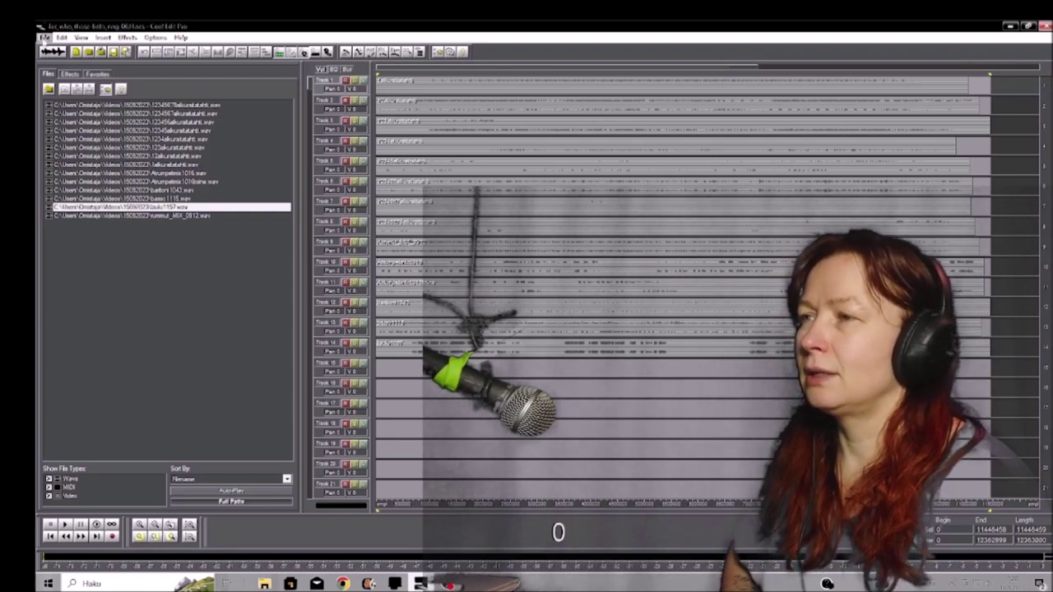
pyautogui.click(43, 38)
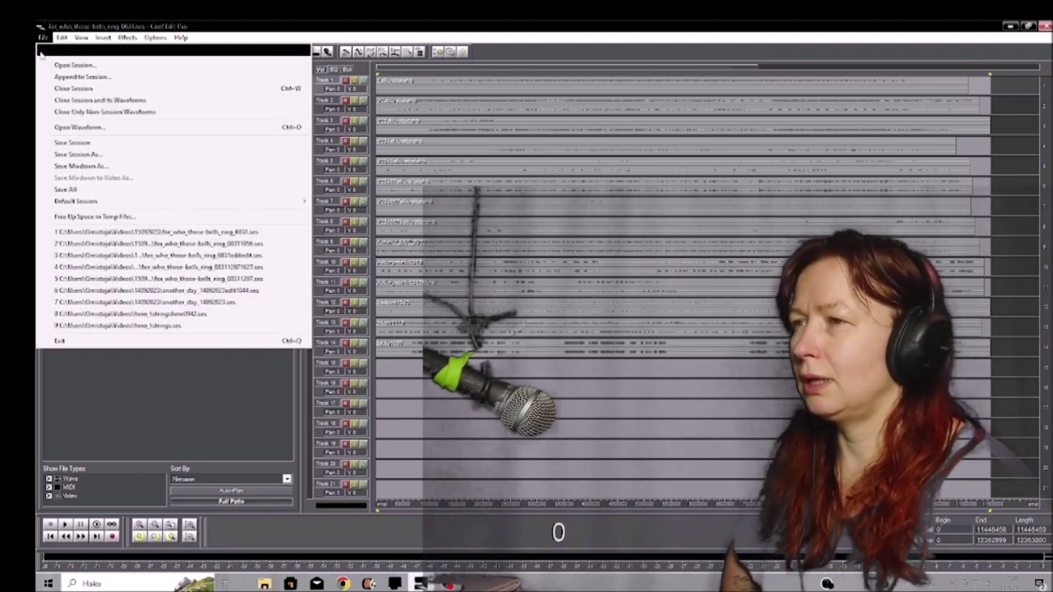
pyautogui.click(251, 244)
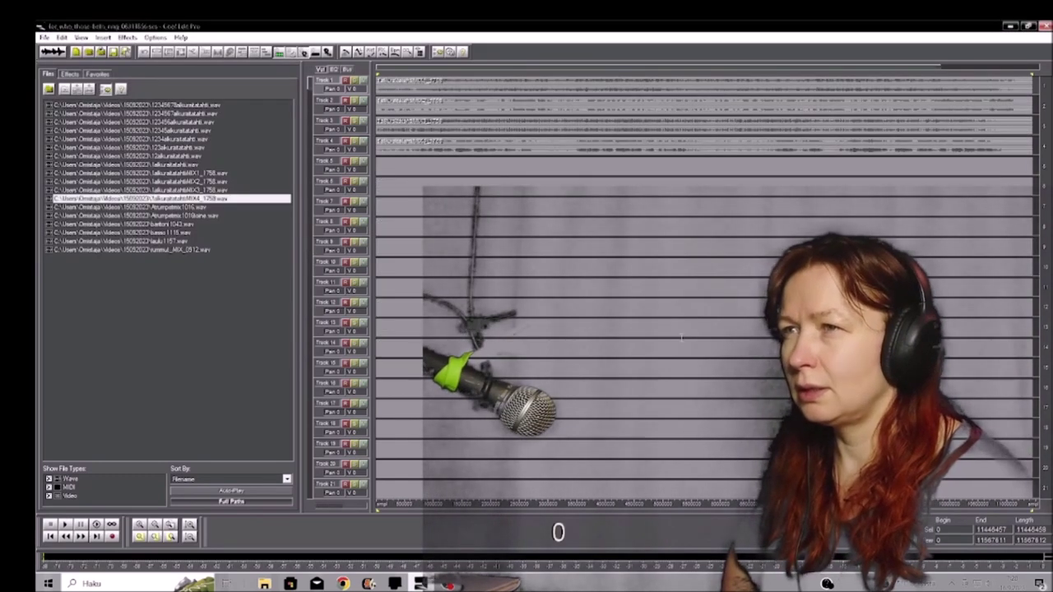
# Step: Open the Track 1 mix waveform for editing and listen to a passage of it
pyautogui.doubleClick(434, 85)
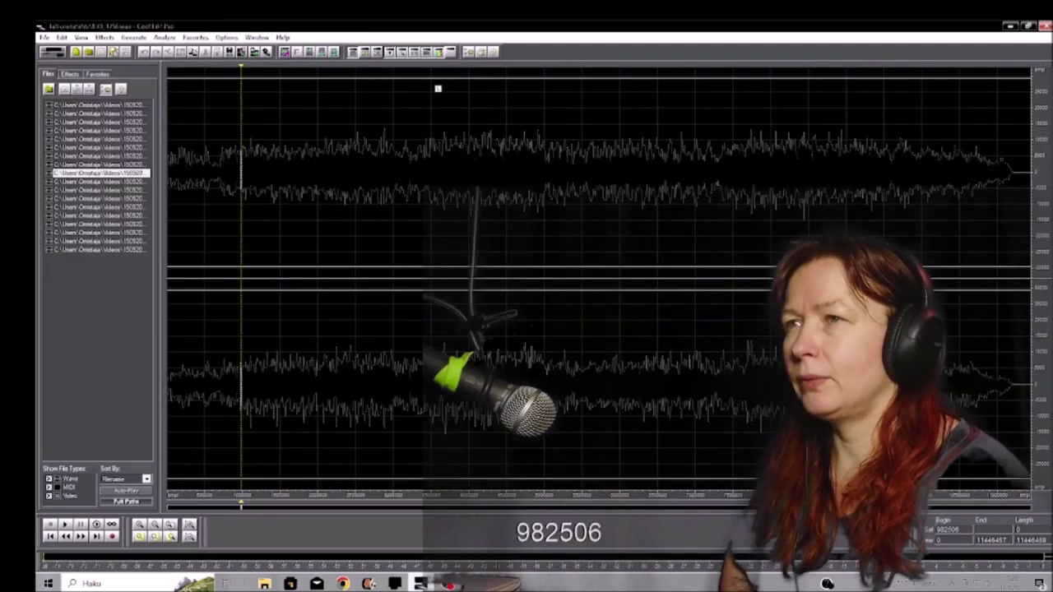
pyautogui.click(64, 525)
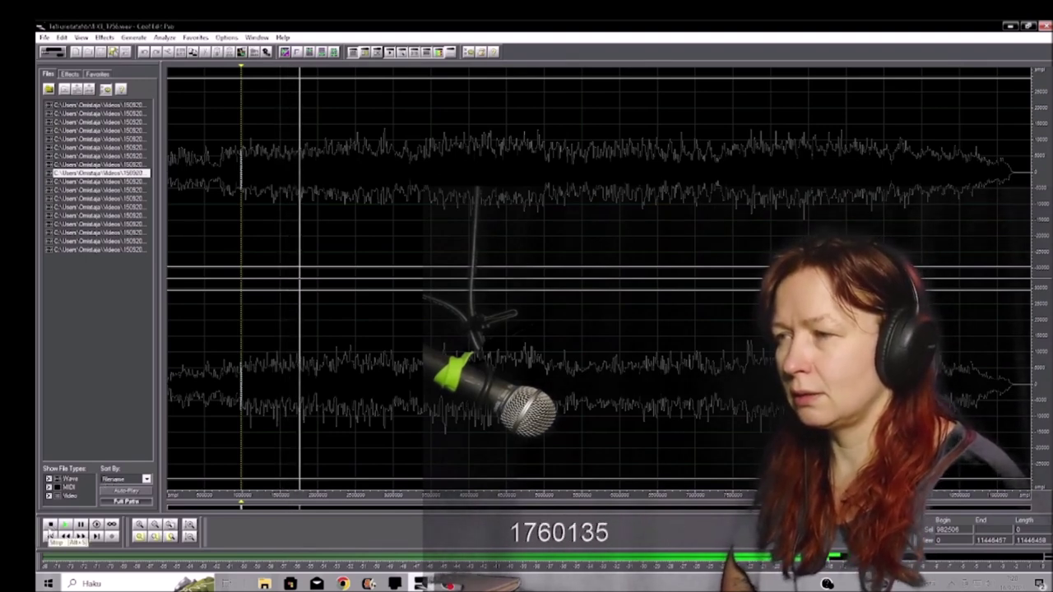
pyautogui.press('space')
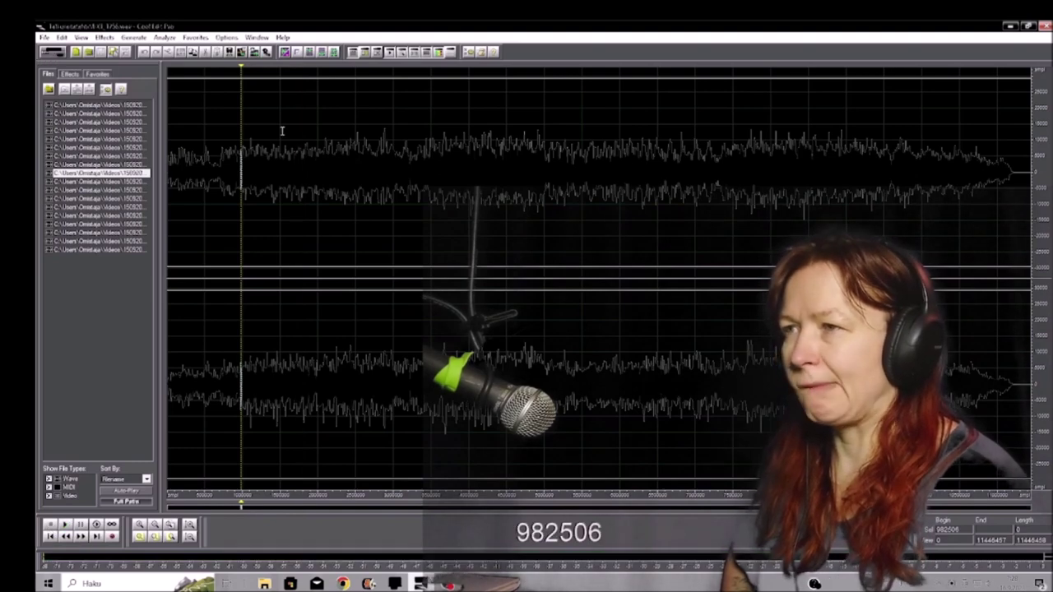
# Step: Select the whole Track 1 waveform, view the Channel Mixer effect's settings and presets, and close it without applying
pyautogui.doubleClick(420, 241)
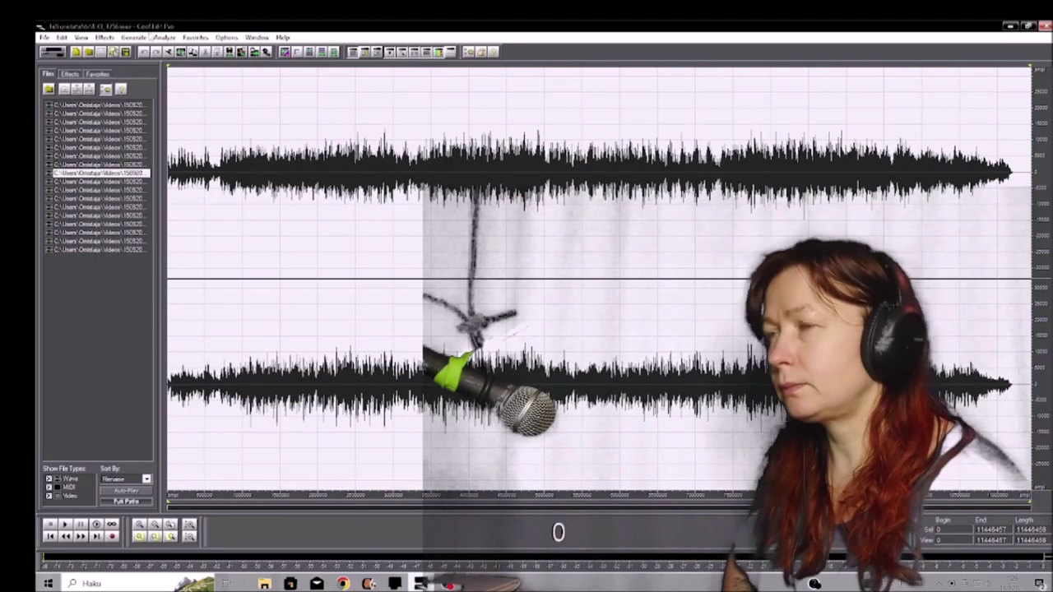
pyautogui.click(105, 38)
pyautogui.moveTo(160, 88)
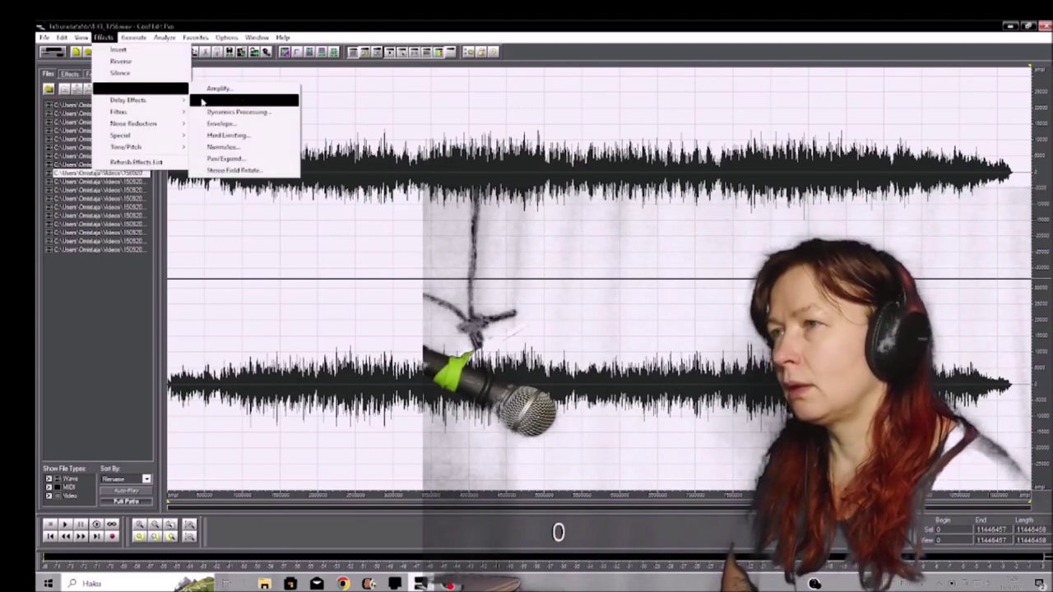
pyautogui.click(234, 99)
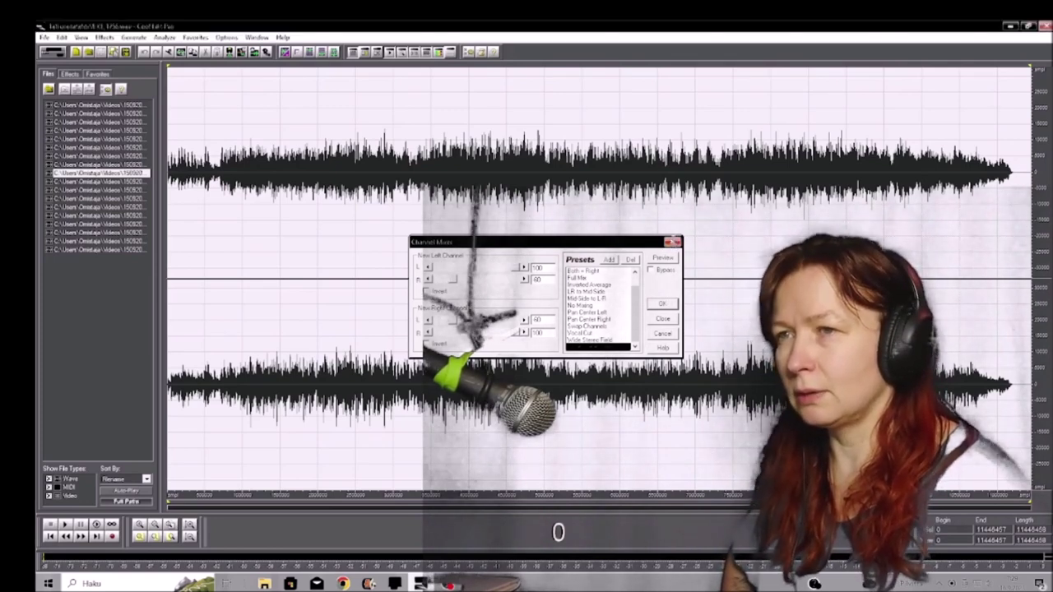
pyautogui.click(662, 318)
# Step: Return to the multitrack session, open the Track 2 mix waveform and listen to a passage of it
pyautogui.click(51, 51)
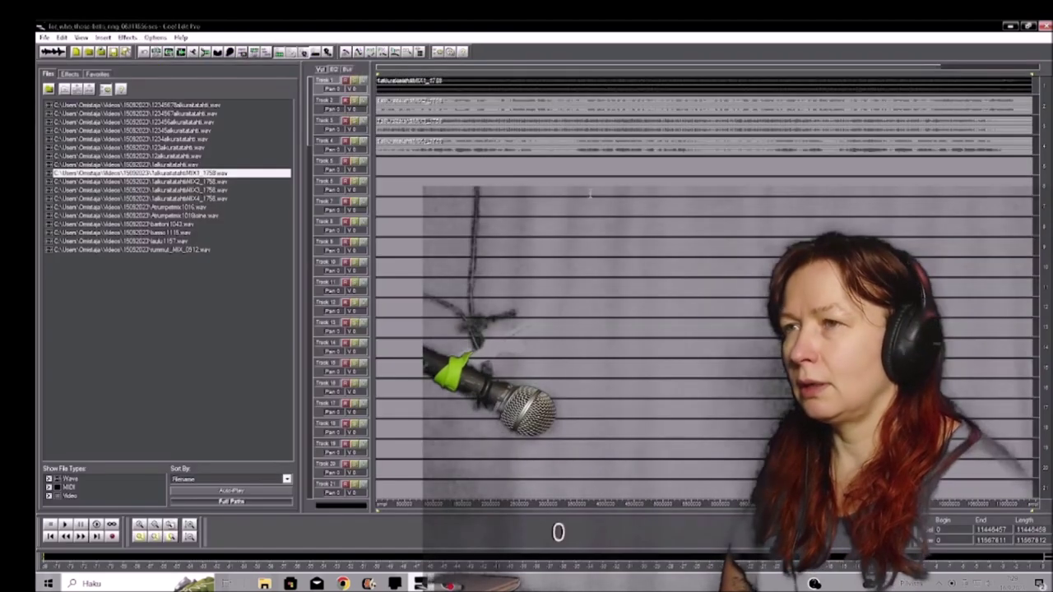
pyautogui.doubleClick(476, 118)
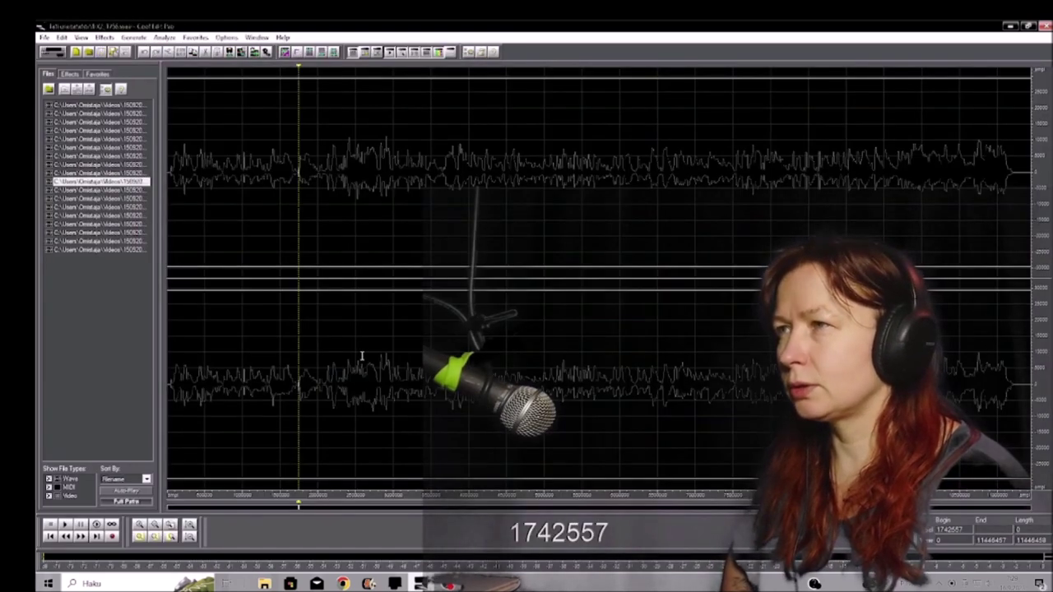
pyautogui.click(64, 524)
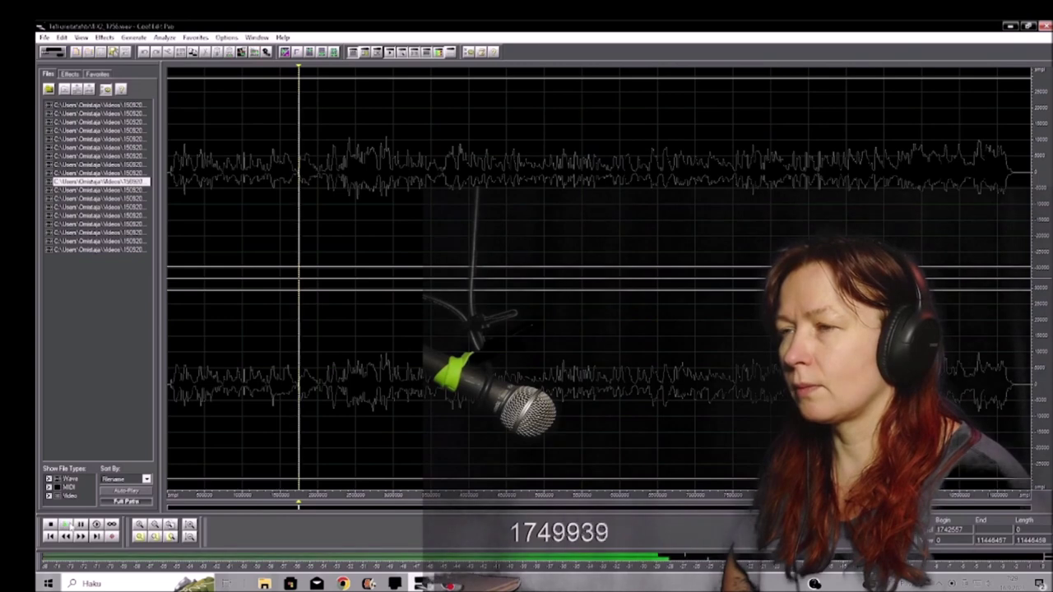
pyautogui.press('space')
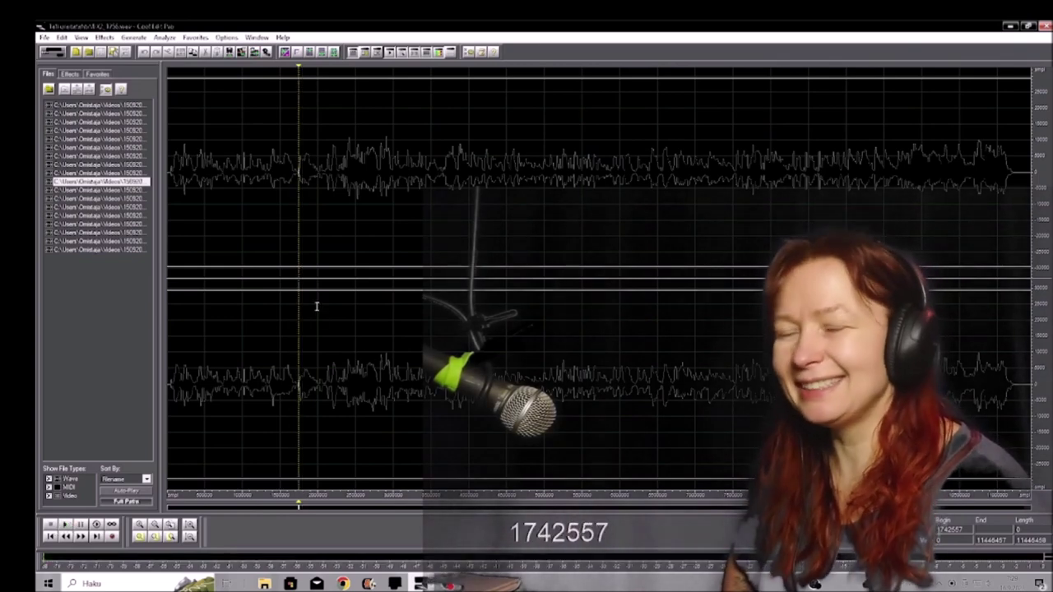
# Step: Try the Channel Mixer's Mid-Side to L-R preset on the Track 2 waveform with a preview, and close the effect without applying it
pyautogui.click(110, 40)
pyautogui.moveTo(140, 88)
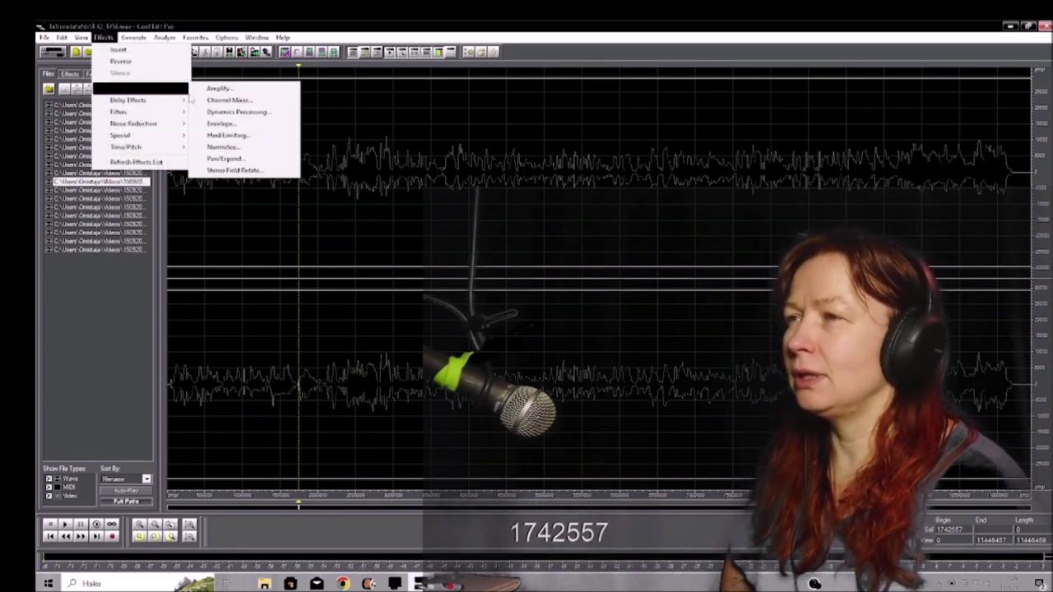
pyautogui.click(251, 100)
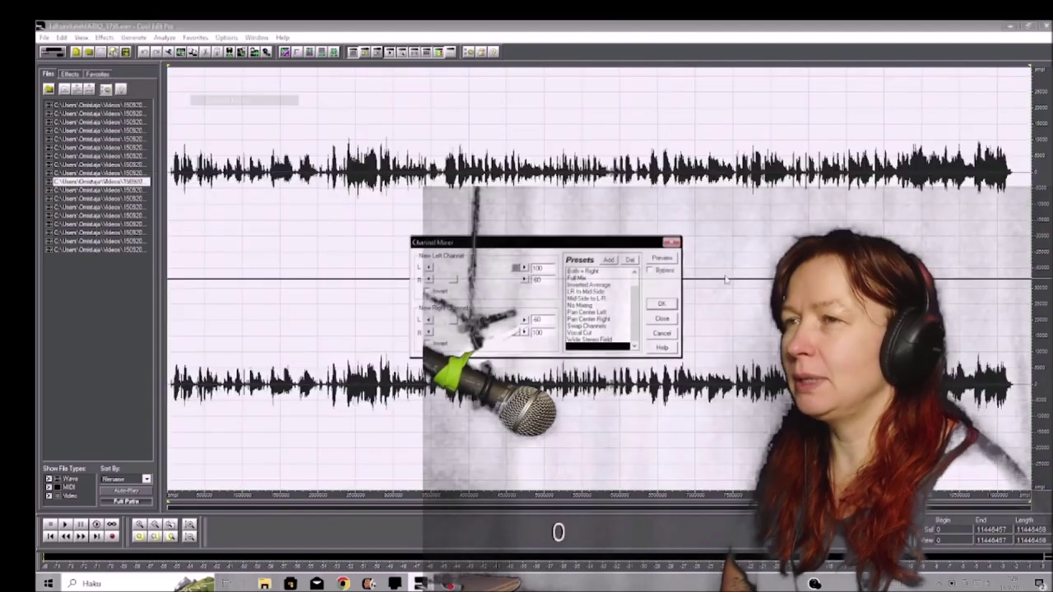
pyautogui.click(595, 298)
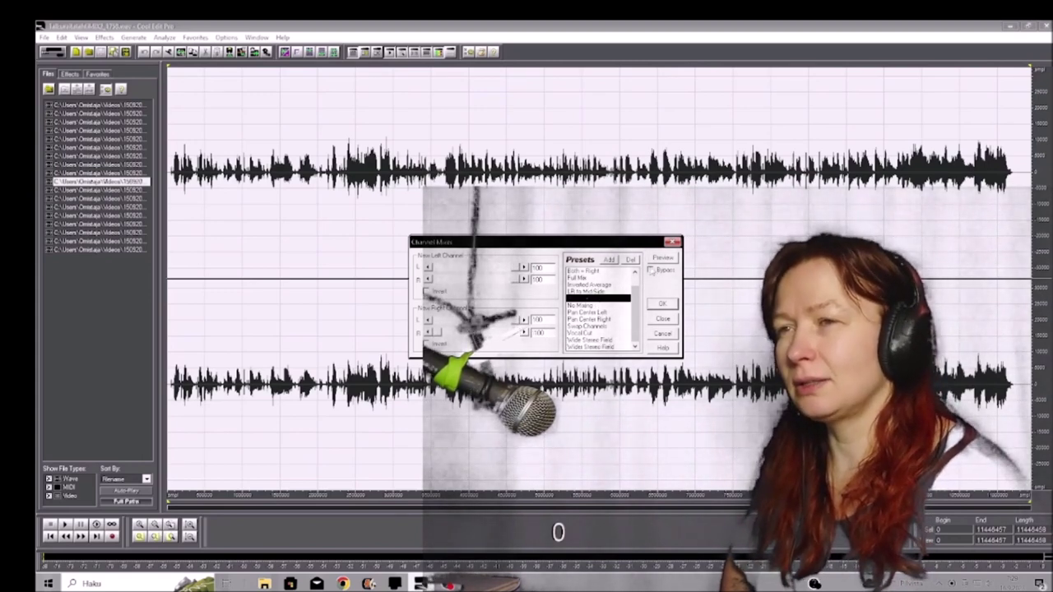
pyautogui.click(664, 259)
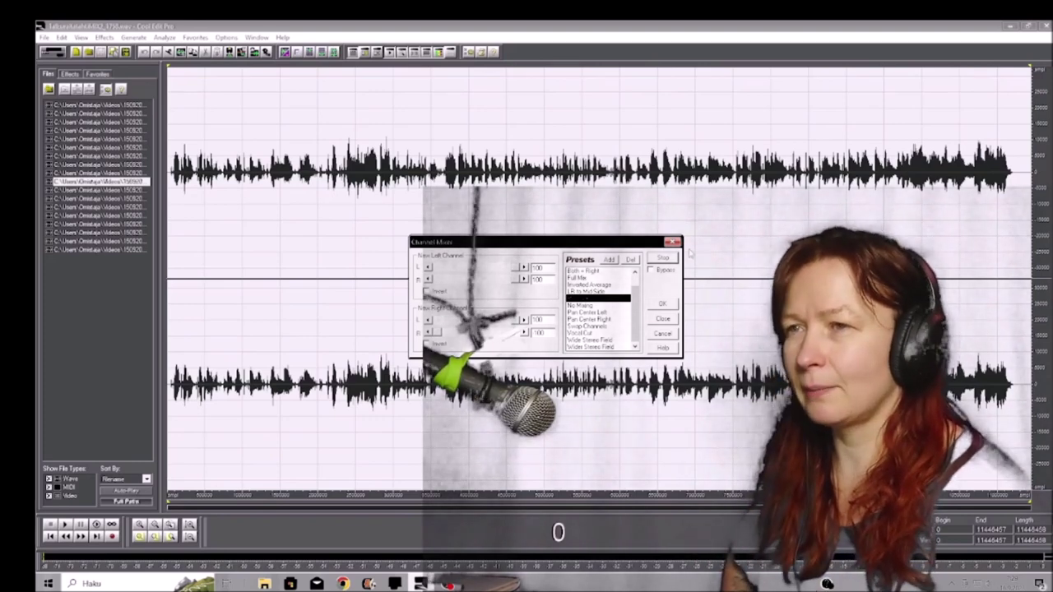
pyautogui.click(668, 258)
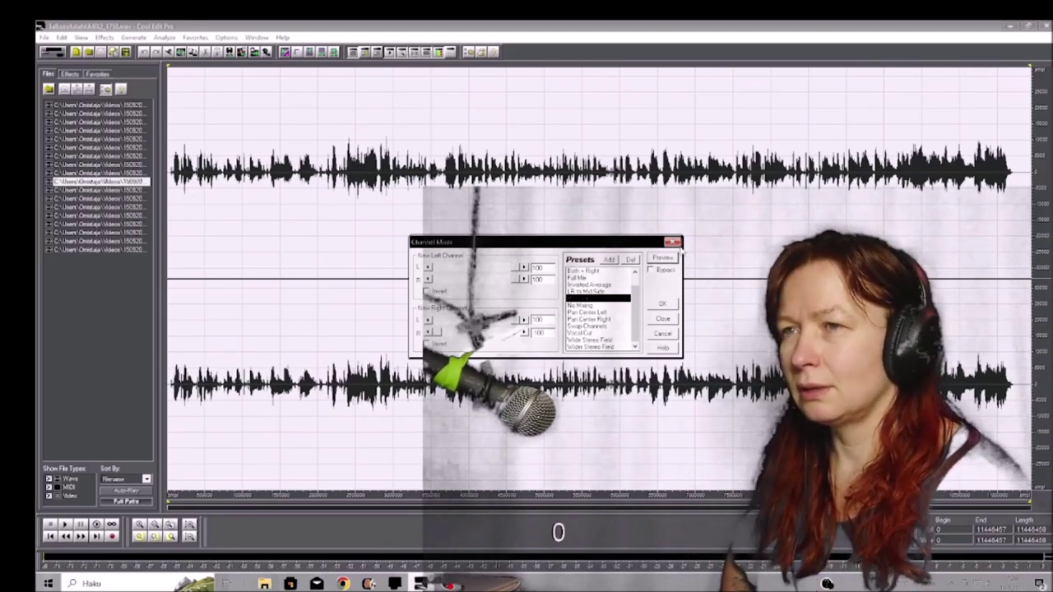
pyautogui.click(673, 242)
# Step: Return to the multitrack session, open the Track 3 mix waveform and listen to a passage of it
pyautogui.click(46, 54)
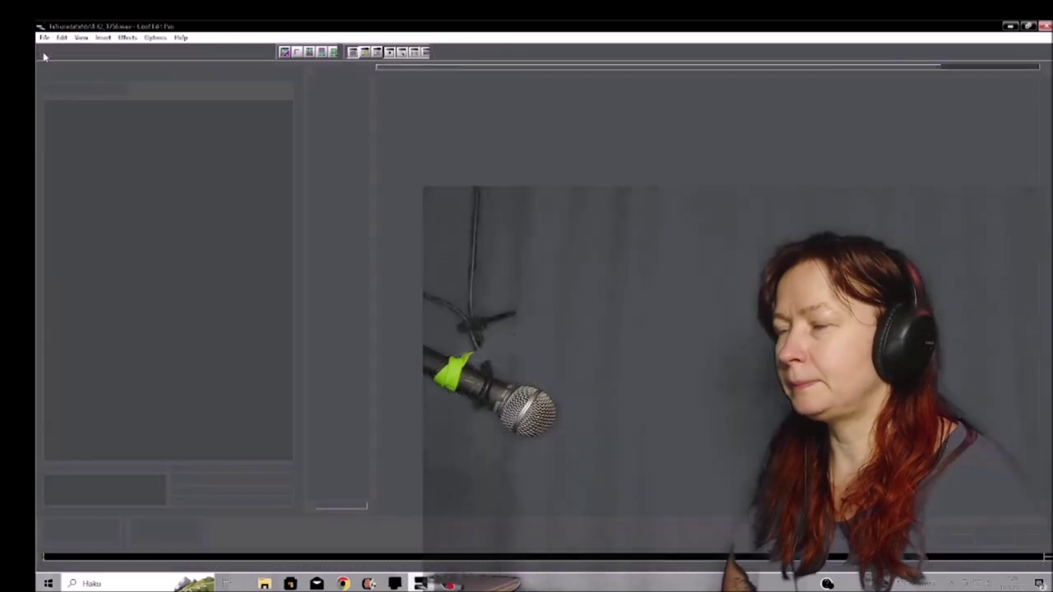
pyautogui.doubleClick(464, 125)
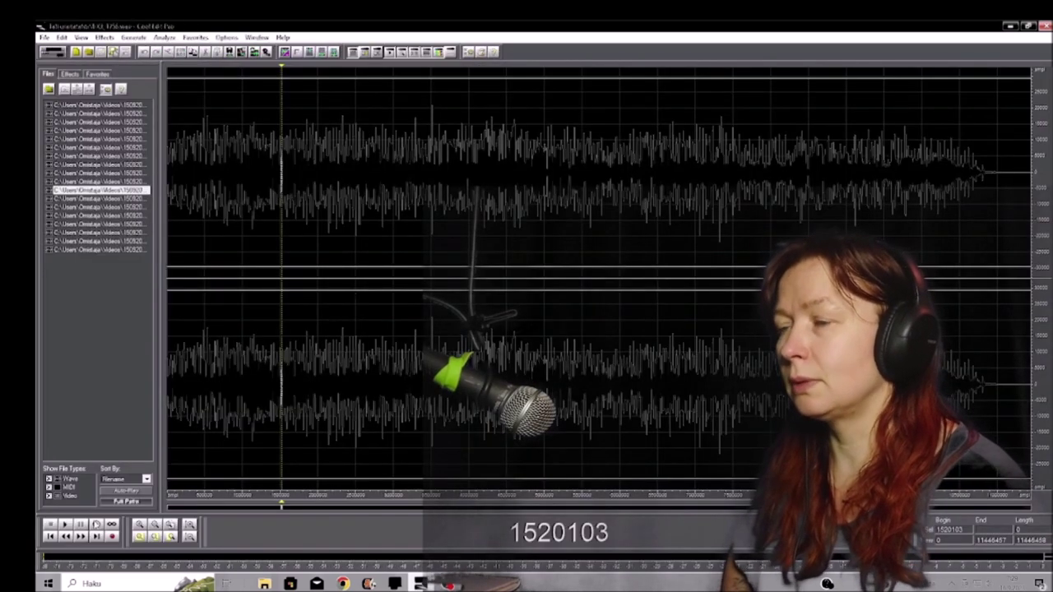
pyautogui.click(64, 525)
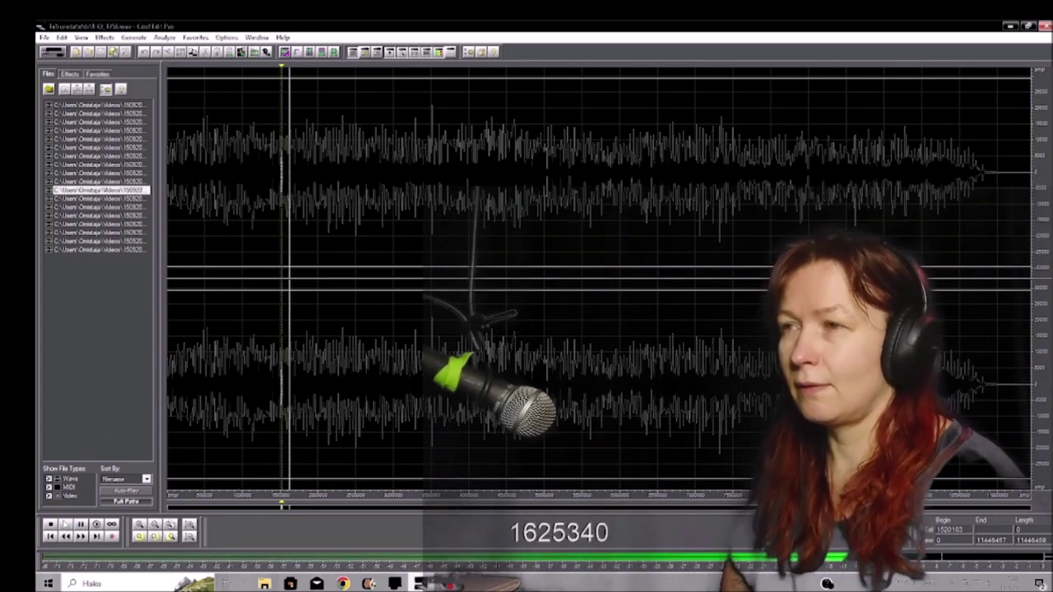
pyautogui.press('space')
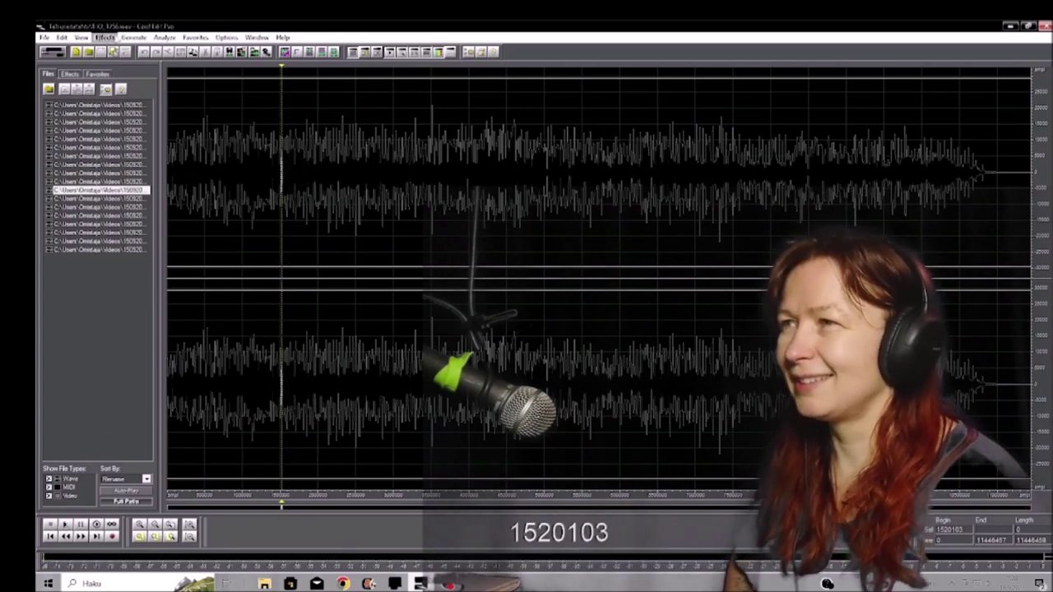
# Step: Preview the Channel Mixer's Average preset, with every channel level at 50, and apply it to the Track 3 waveform
pyautogui.click(105, 38)
pyautogui.moveTo(151, 90)
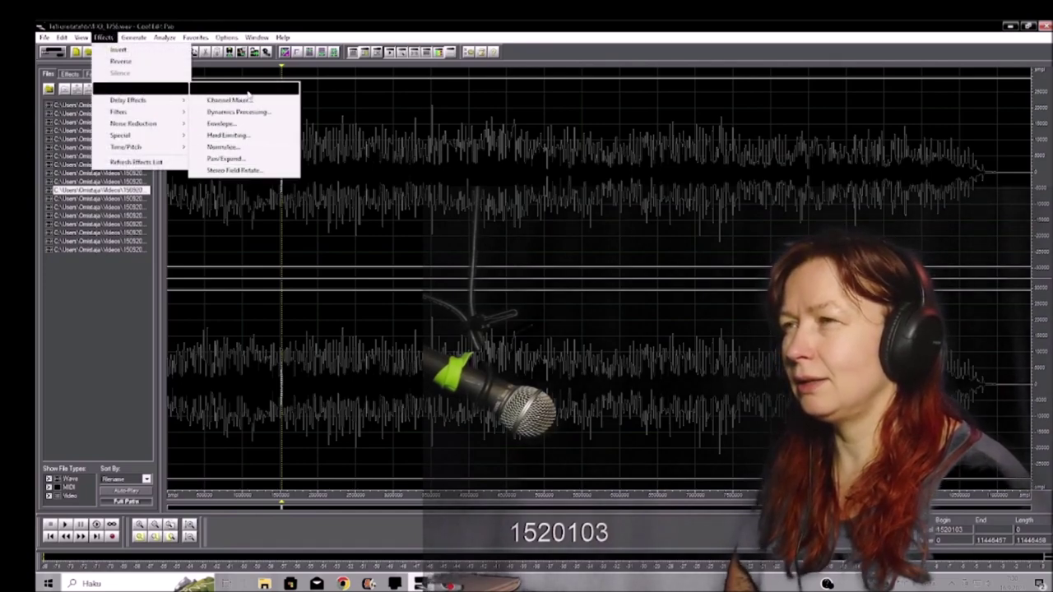
pyautogui.click(244, 101)
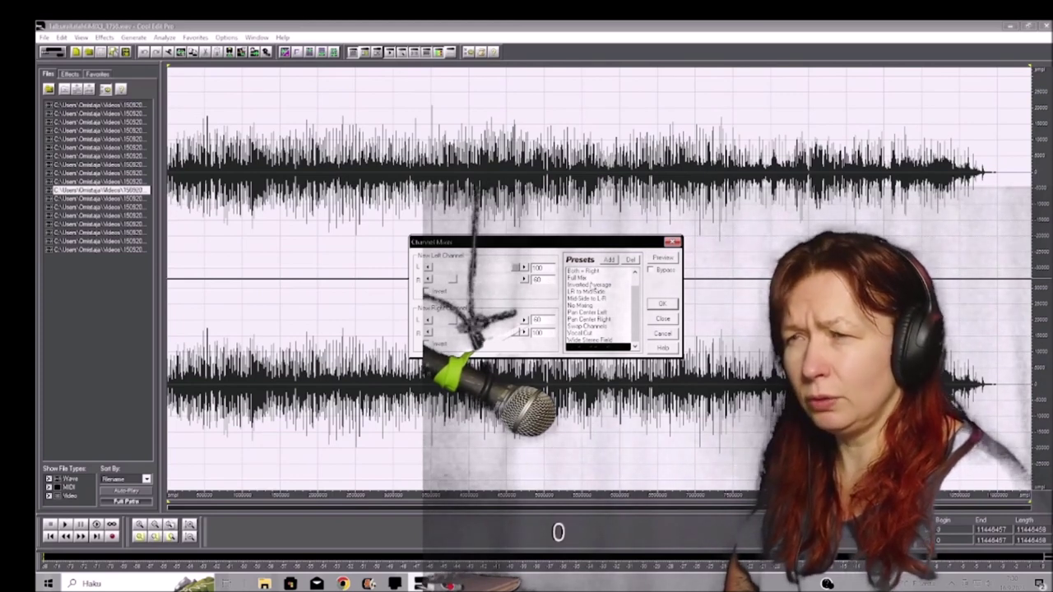
pyautogui.scroll(2, 629, 293)
pyautogui.click(580, 278)
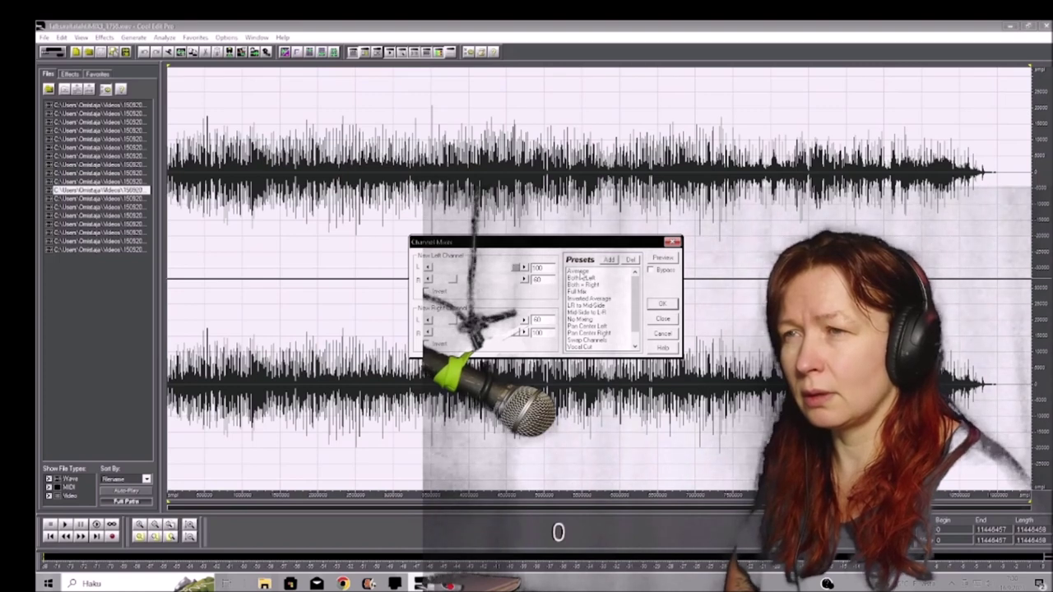
pyautogui.click(578, 271)
pyautogui.click(663, 259)
pyautogui.click(662, 260)
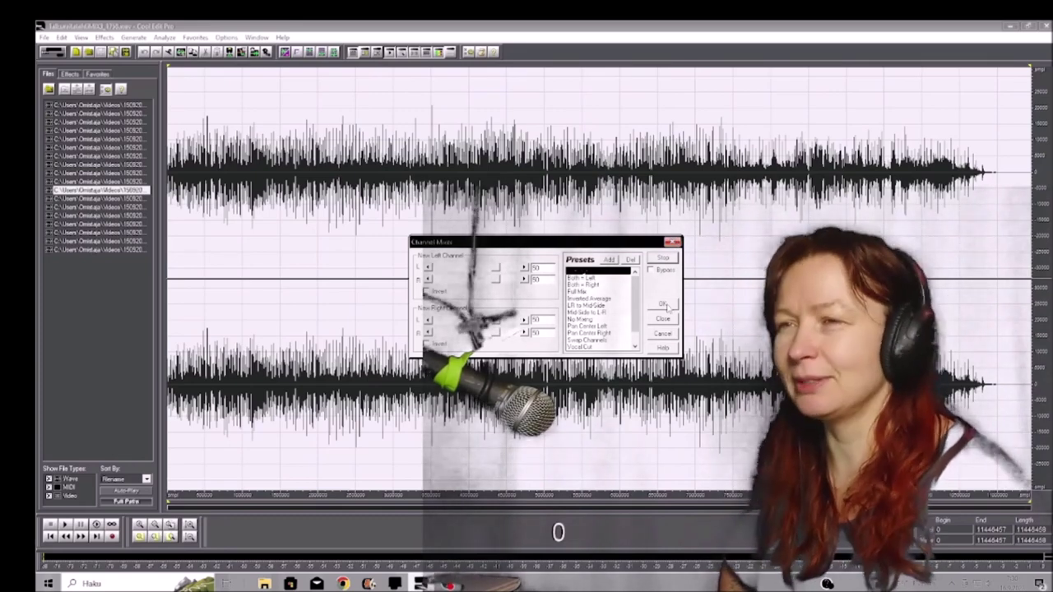
pyautogui.click(665, 306)
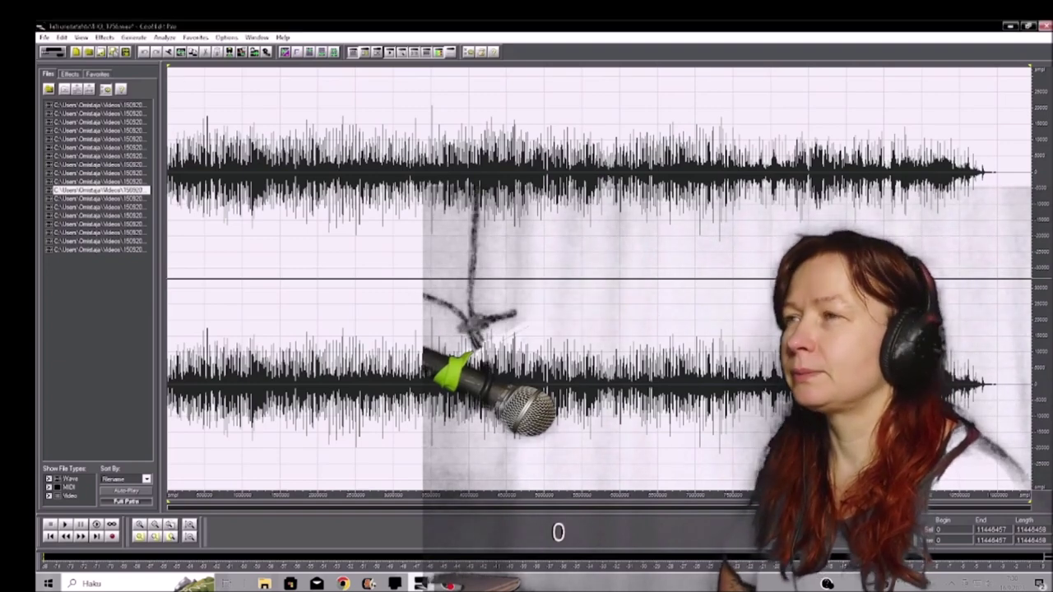
# Step: Return to the multitrack session, open the Track 4 mix waveform and listen to it from the start
pyautogui.press('F12')
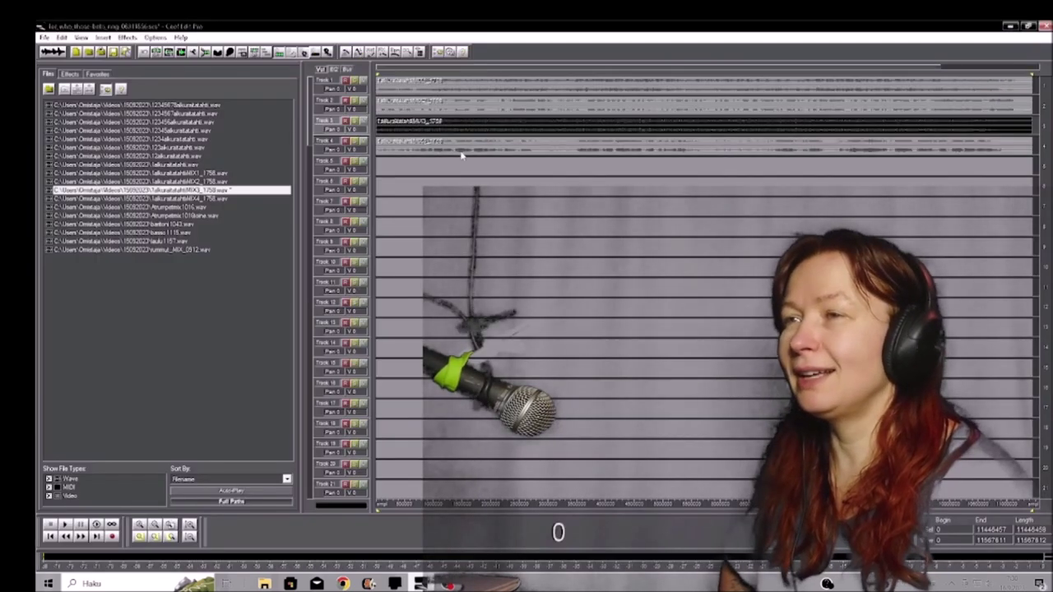
pyautogui.doubleClick(461, 150)
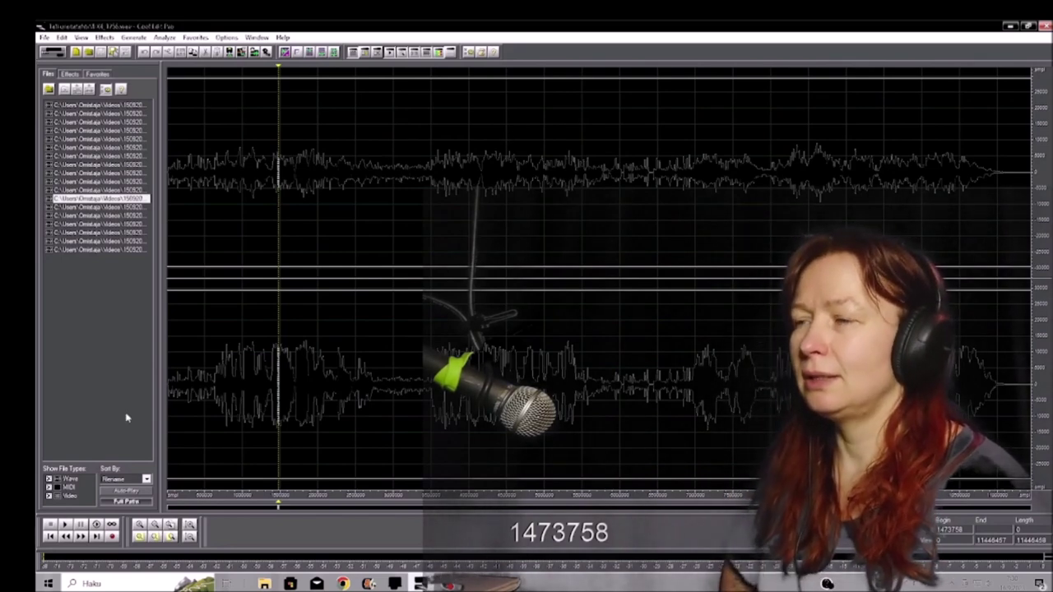
pyautogui.click(49, 536)
pyautogui.click(49, 525)
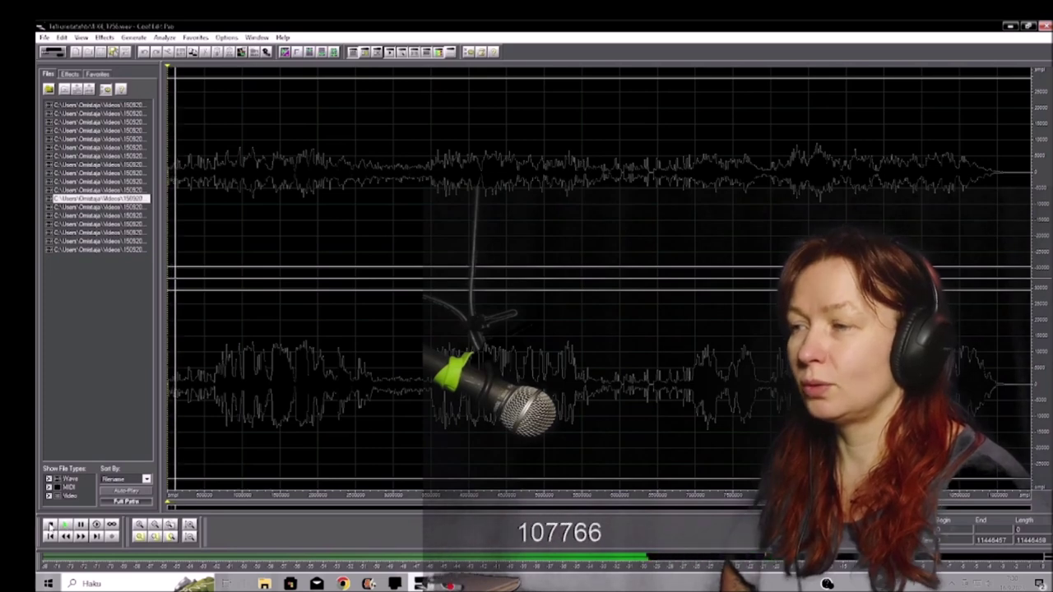
pyautogui.click(49, 524)
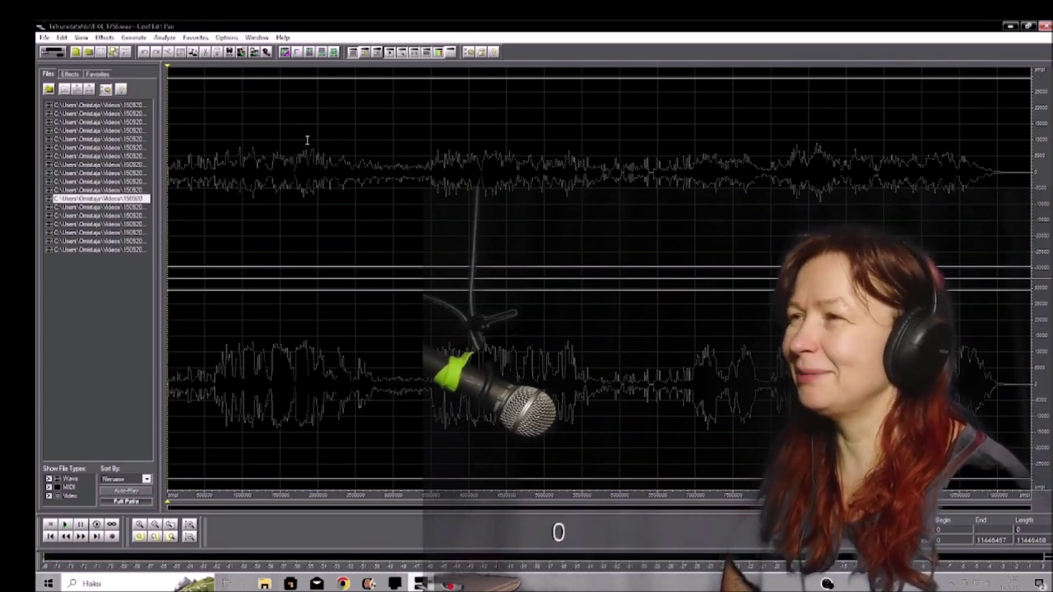
pyautogui.click(105, 38)
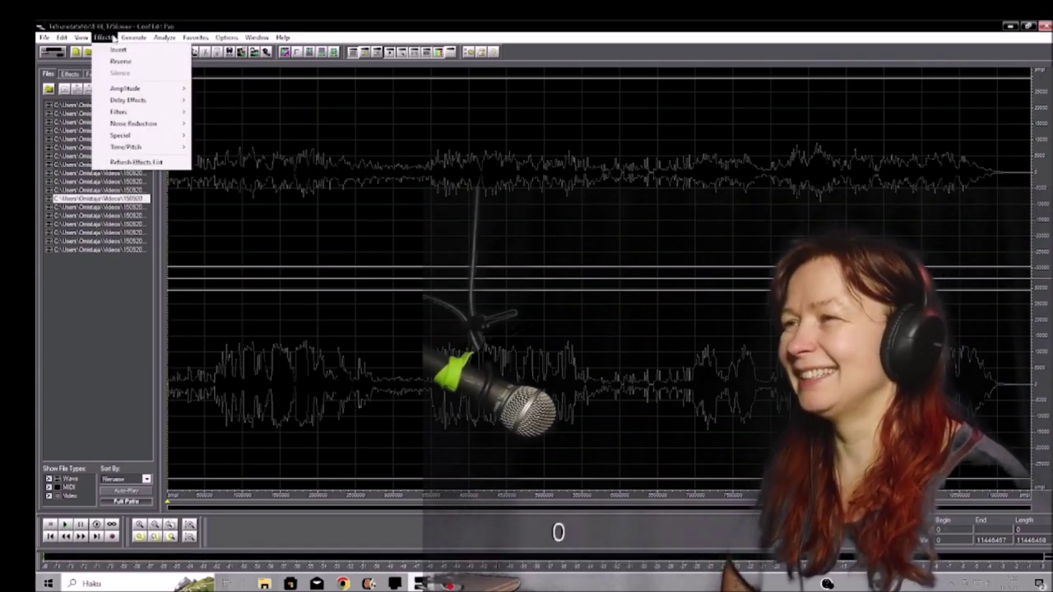
pyautogui.moveTo(133, 38)
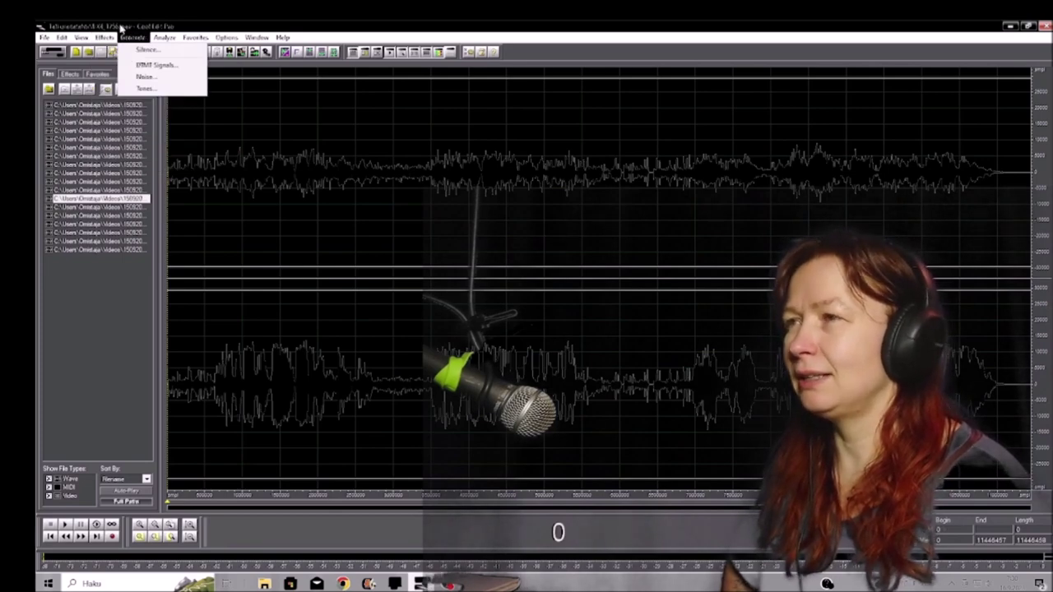
pyautogui.moveTo(173, 92)
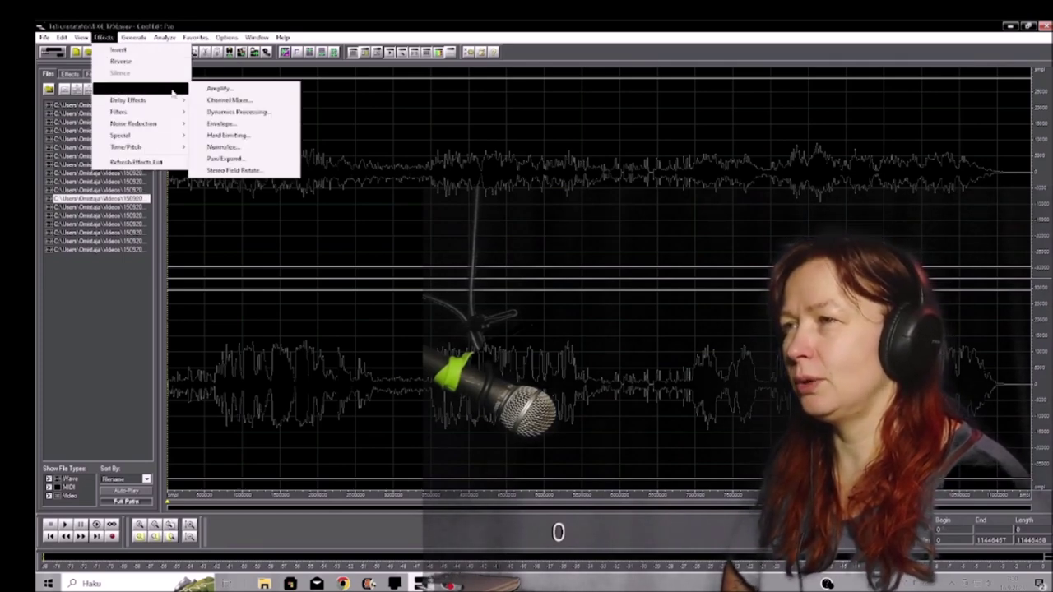
pyautogui.click(228, 99)
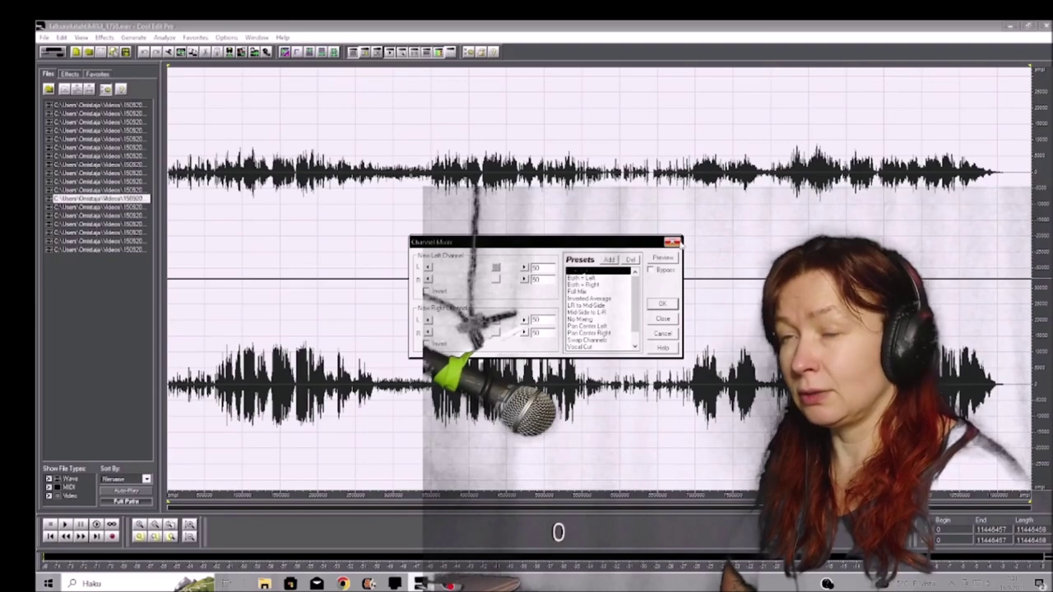
pyautogui.click(673, 242)
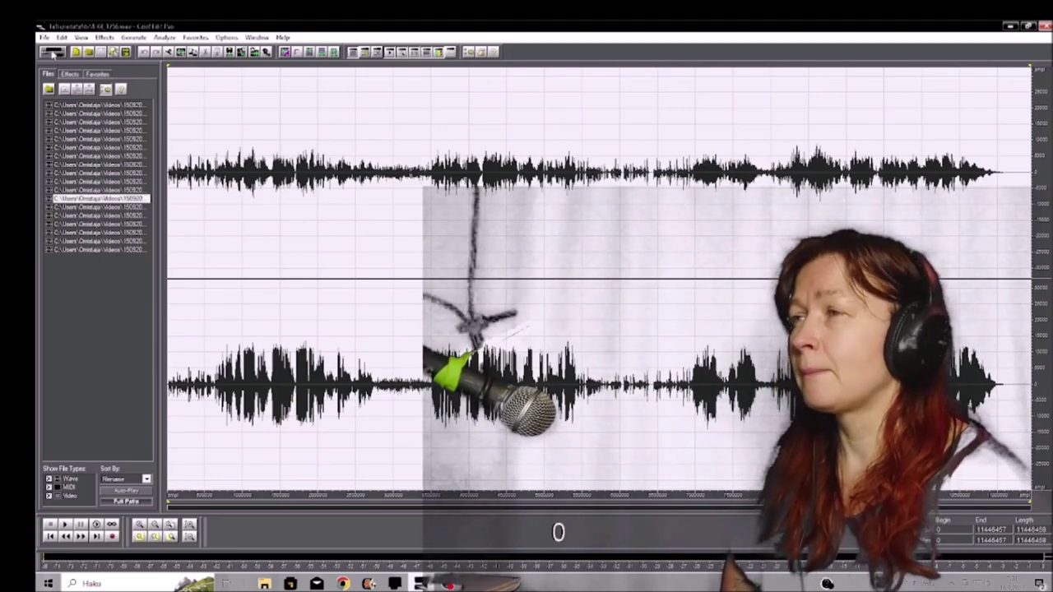
# Step: Return to the multitrack session and listen to the four mix tracks together from the start
pyautogui.click(52, 51)
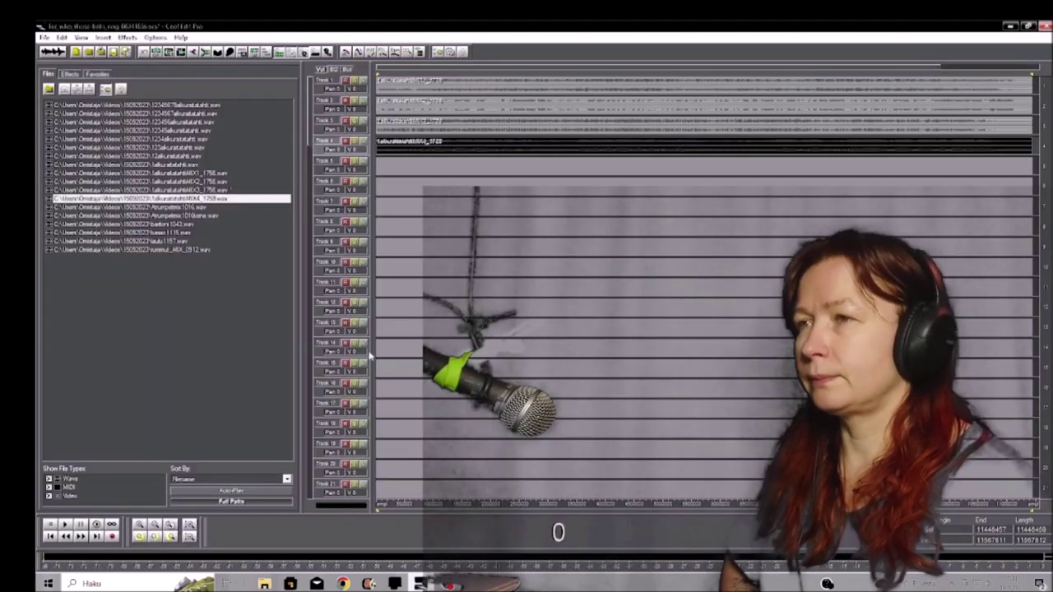
pyautogui.click(65, 524)
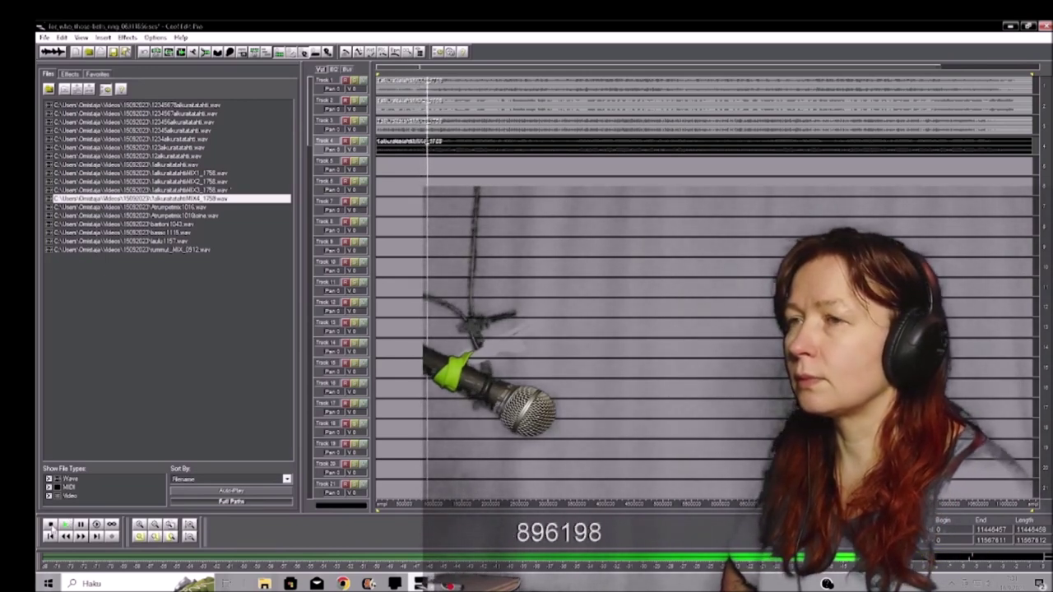
pyautogui.click(49, 527)
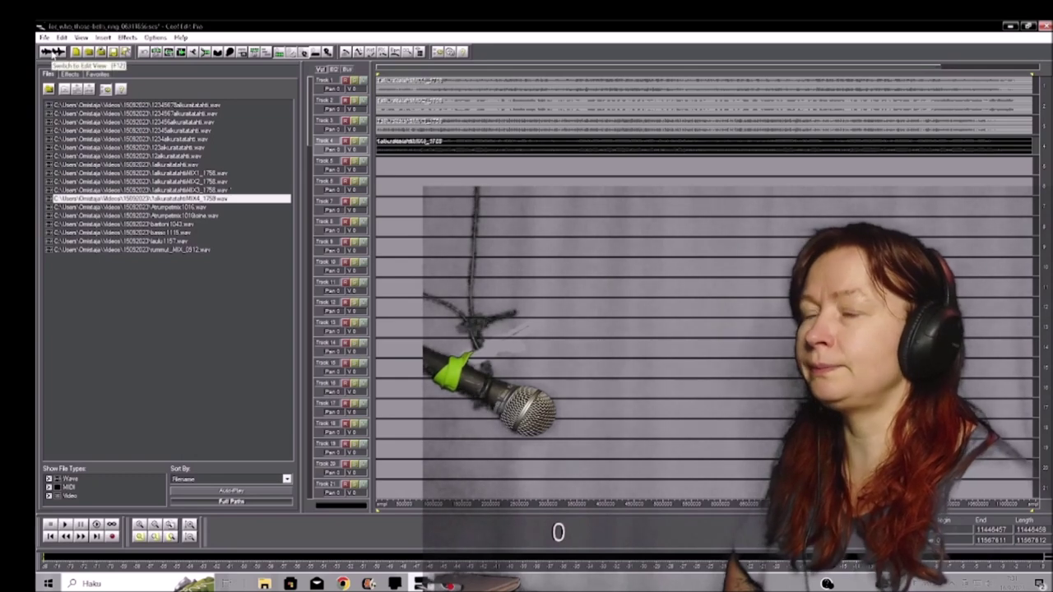
# Step: Save the session's 16-bit mixdown in the 15092023 folder as for_who_those-bells_ring_08311856_16092023EDIT1
pyautogui.click(44, 38)
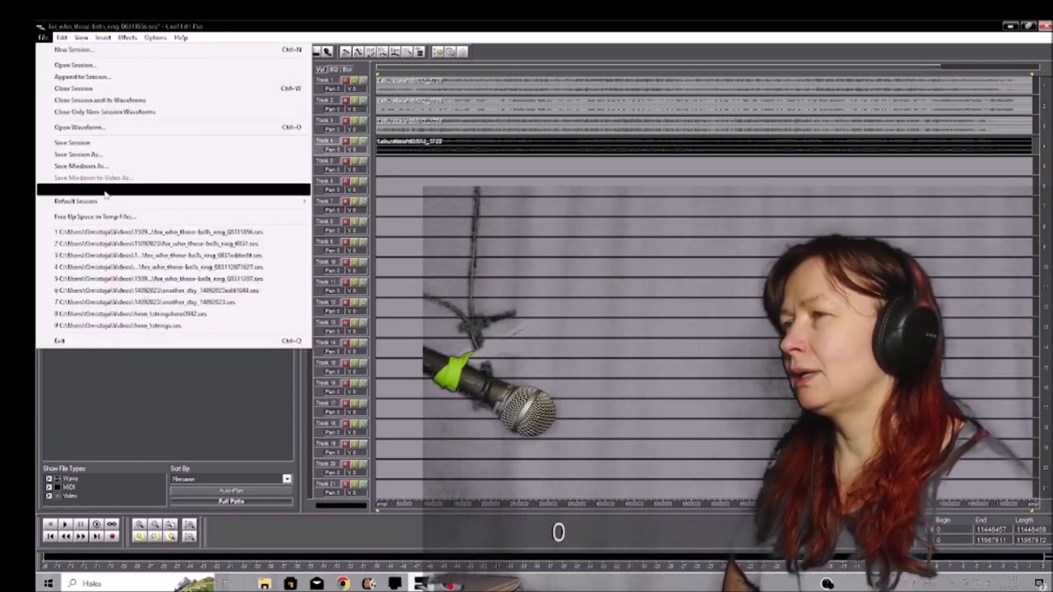
pyautogui.click(81, 165)
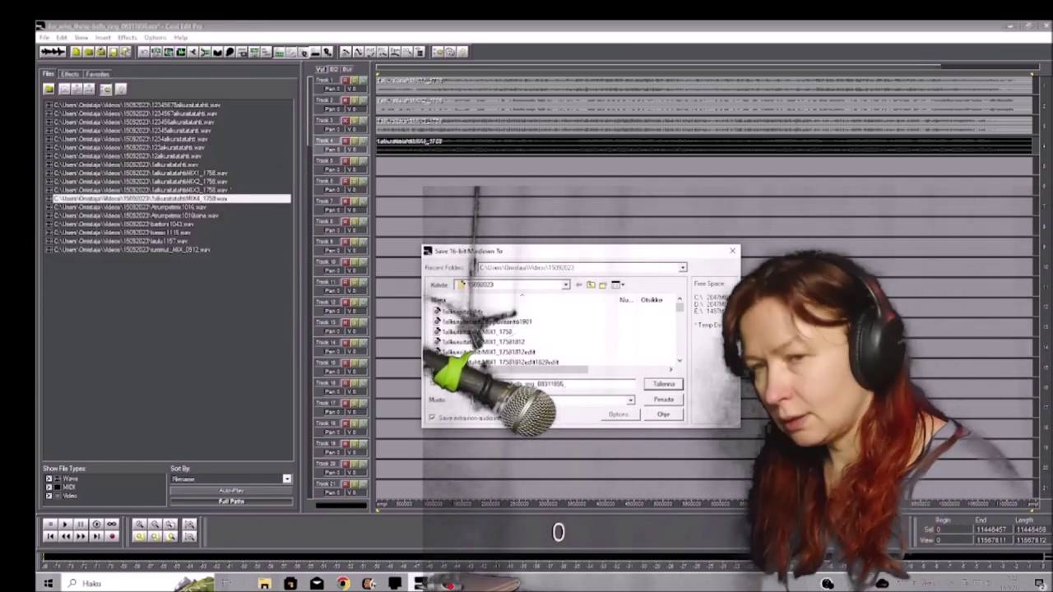
pyautogui.press('Return')
# Step: Close the session and its waveforms without saving changes, and open the for_who_those-bells_ring_08311856_16092023EDIT1 mixdown in the waveform editor
pyautogui.click(100, 95)
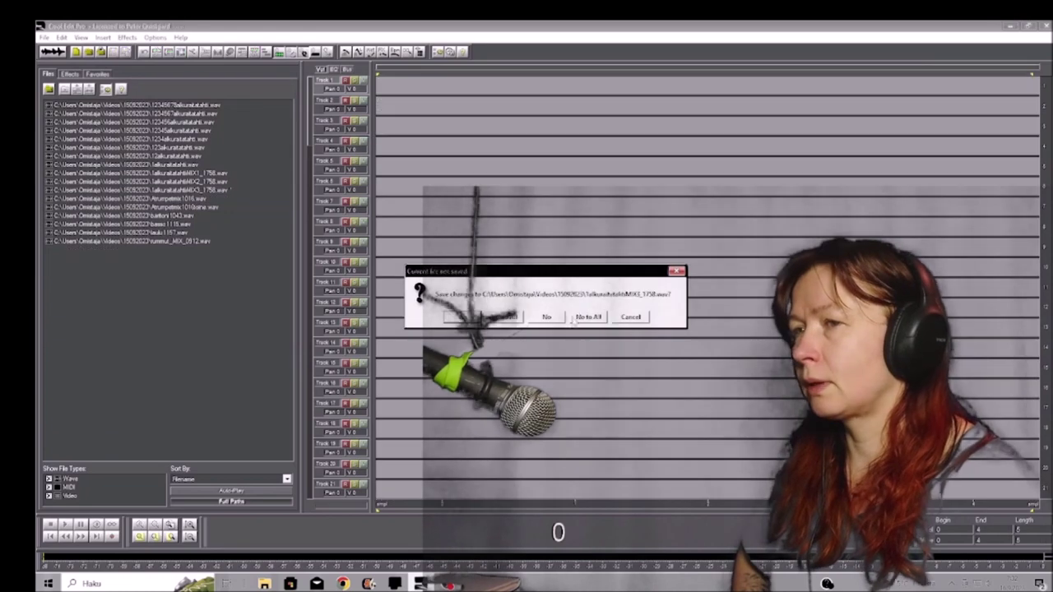
pyautogui.press('n')
pyautogui.click(64, 89)
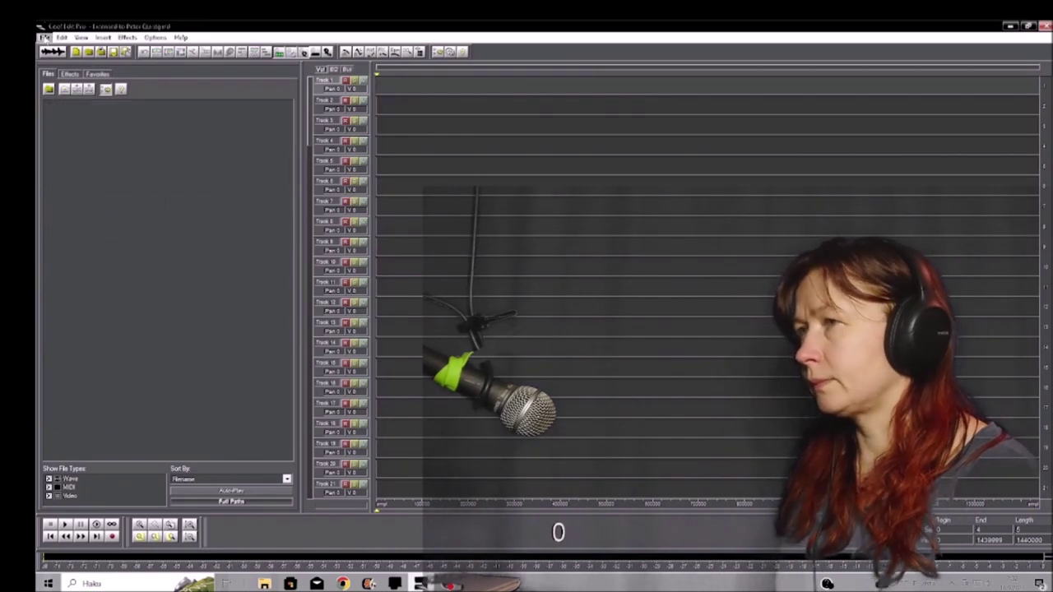
pyautogui.doubleClick(589, 352)
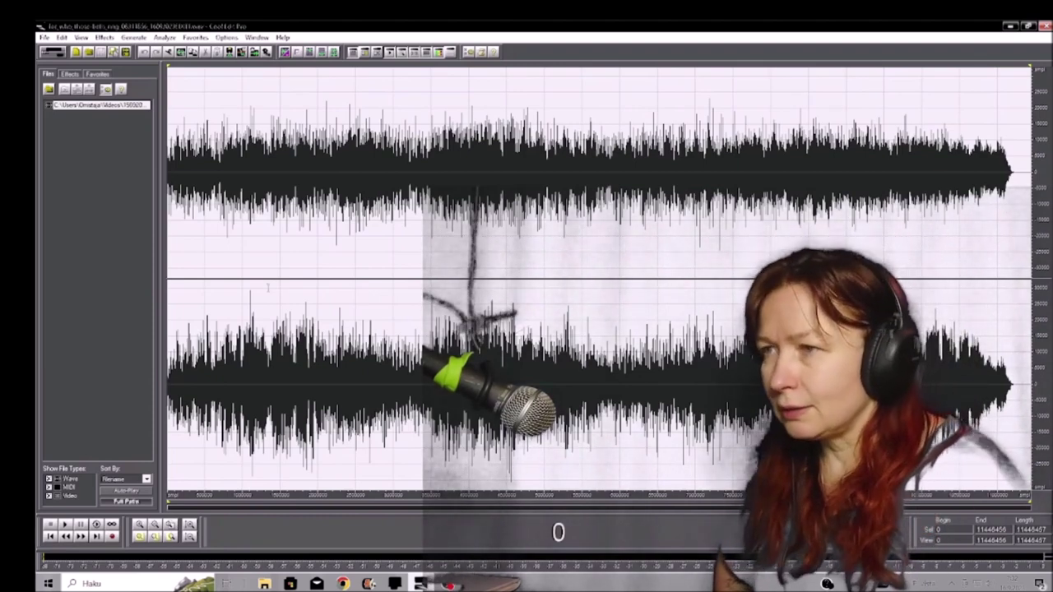
# Step: Examine the loud peaks of the mixdown waveform by marking several short passages along it
pyautogui.moveTo(251, 304); pyautogui.dragTo(253, 305)
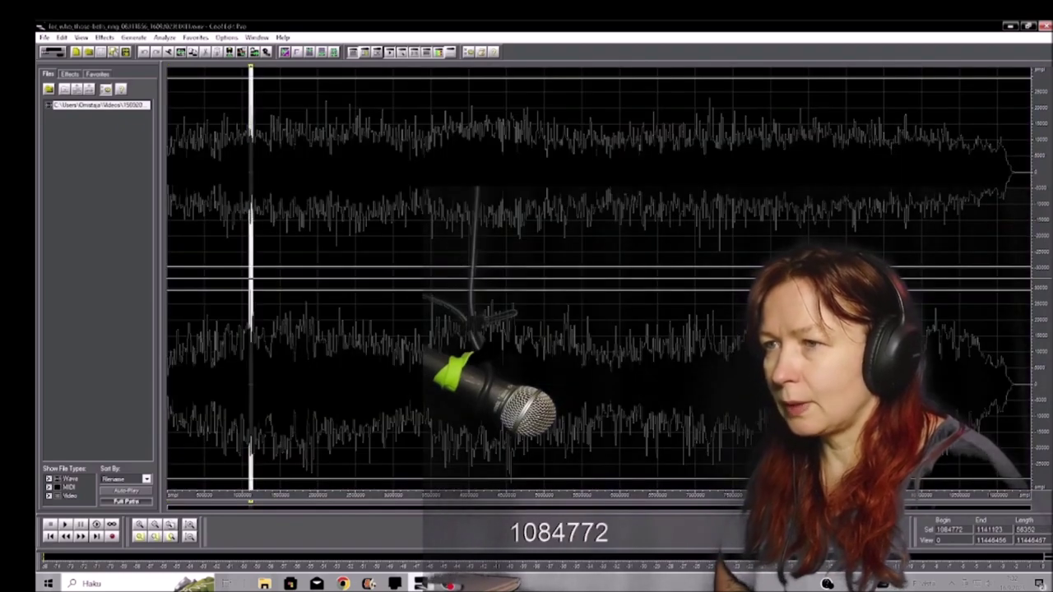
pyautogui.moveTo(429, 472); pyautogui.dragTo(435, 473)
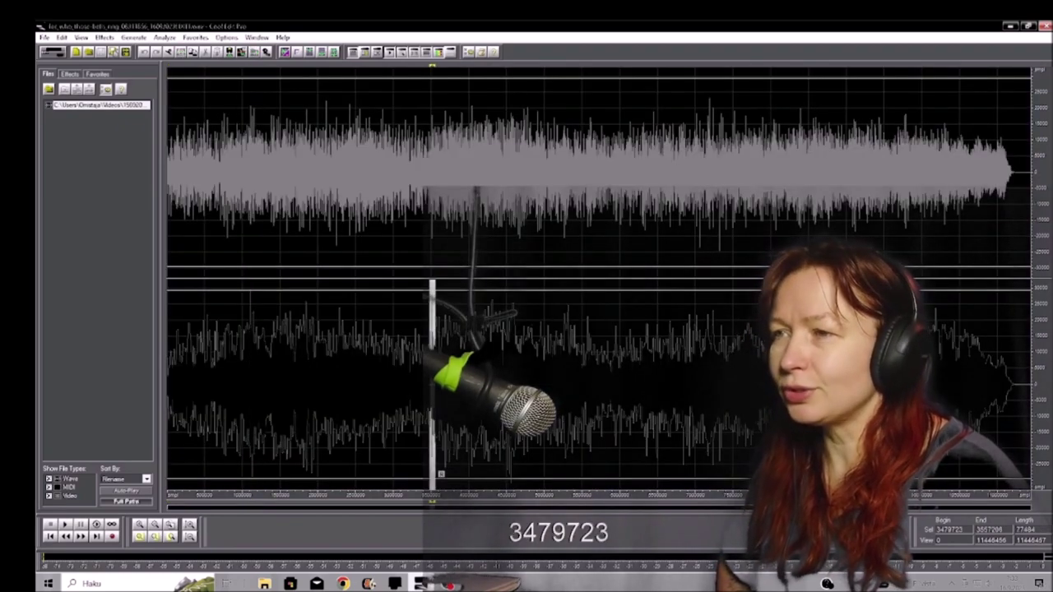
pyautogui.moveTo(505, 486); pyautogui.dragTo(522, 486)
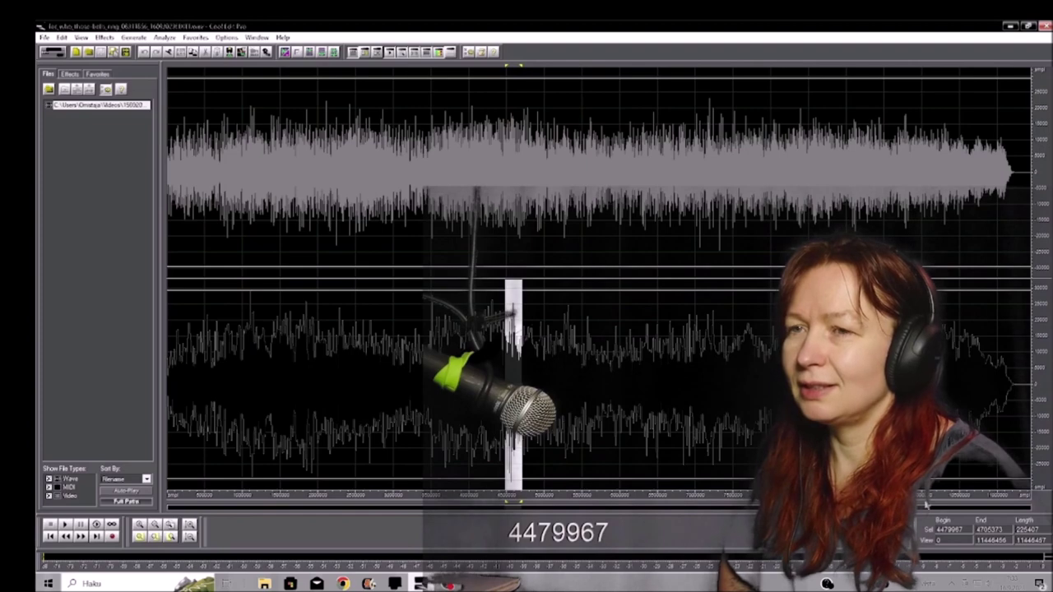
pyautogui.moveTo(811, 485); pyautogui.dragTo(821, 486)
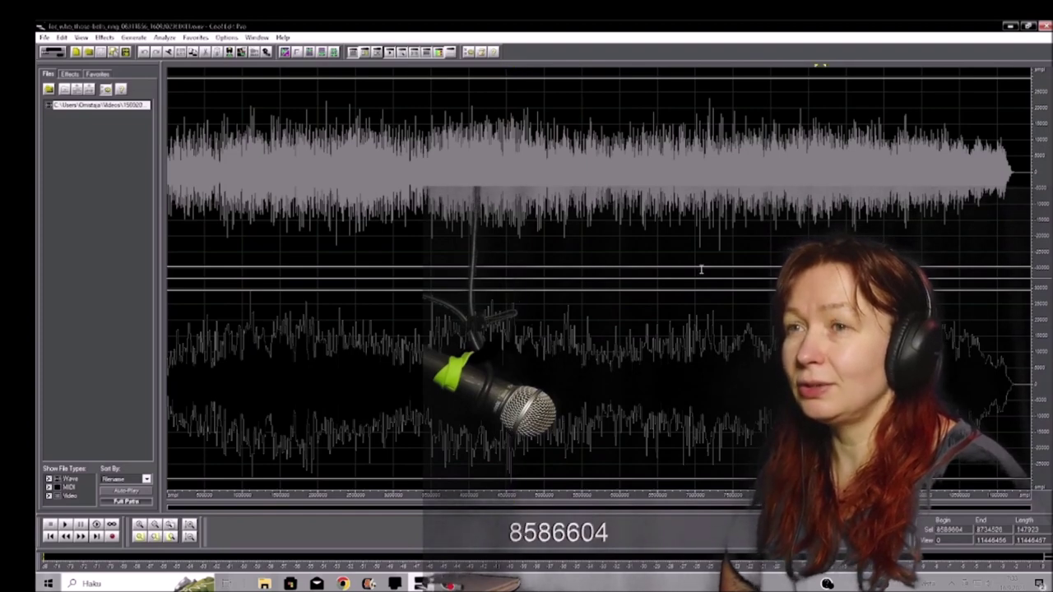
pyautogui.moveTo(792, 485); pyautogui.dragTo(801, 486)
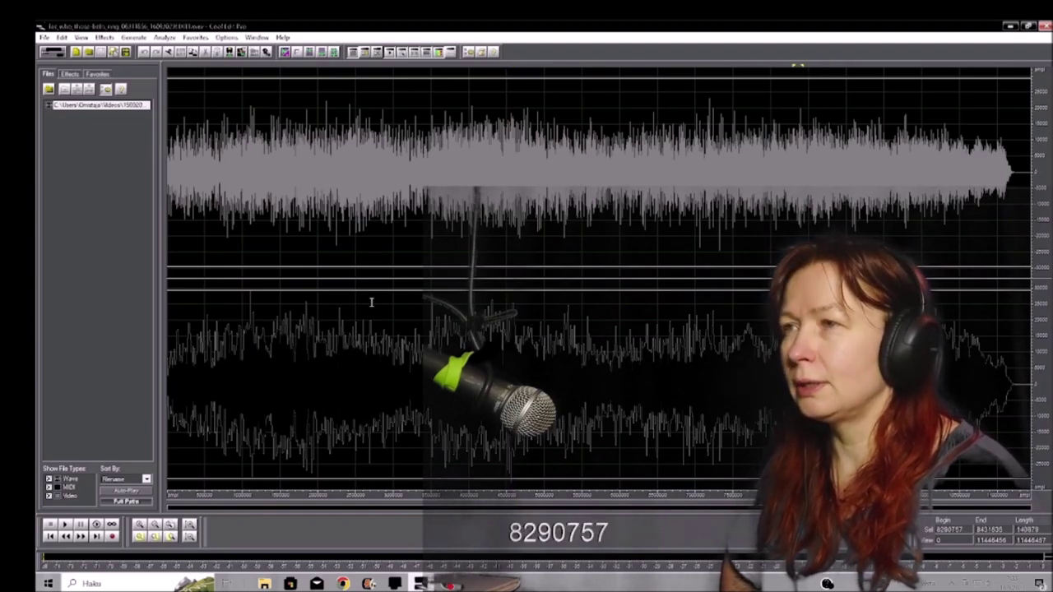
# Step: Select the entire right channel of the mixdown and normalize it to a lower peak level
pyautogui.doubleClick(360, 395)
pyautogui.click(341, 486)
pyautogui.doubleClick(340, 485)
pyautogui.click(104, 38)
pyautogui.moveTo(164, 88)
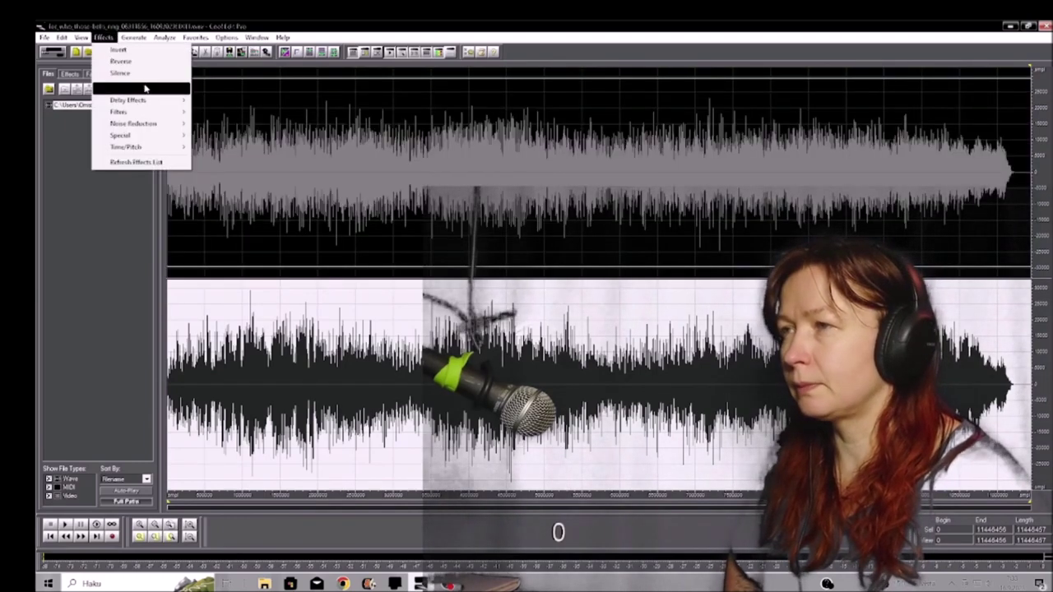
pyautogui.click(243, 148)
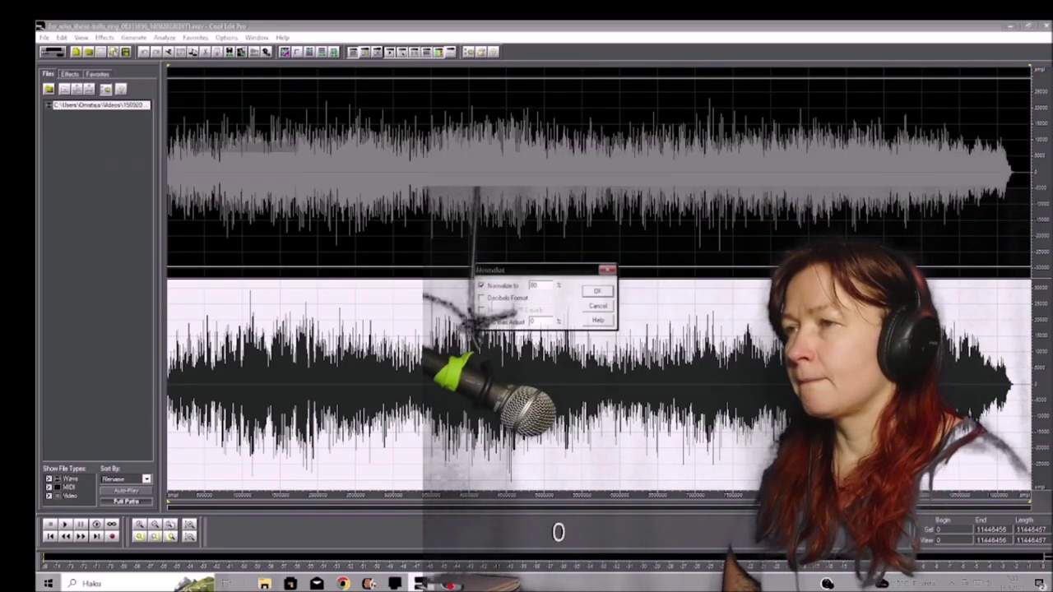
pyautogui.write('98')
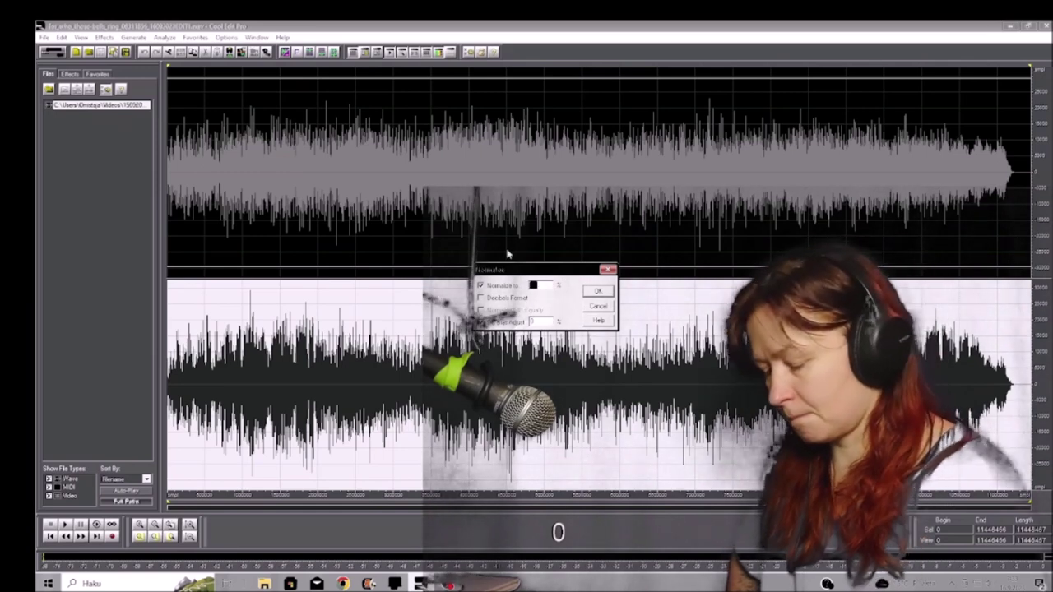
pyautogui.press('Return')
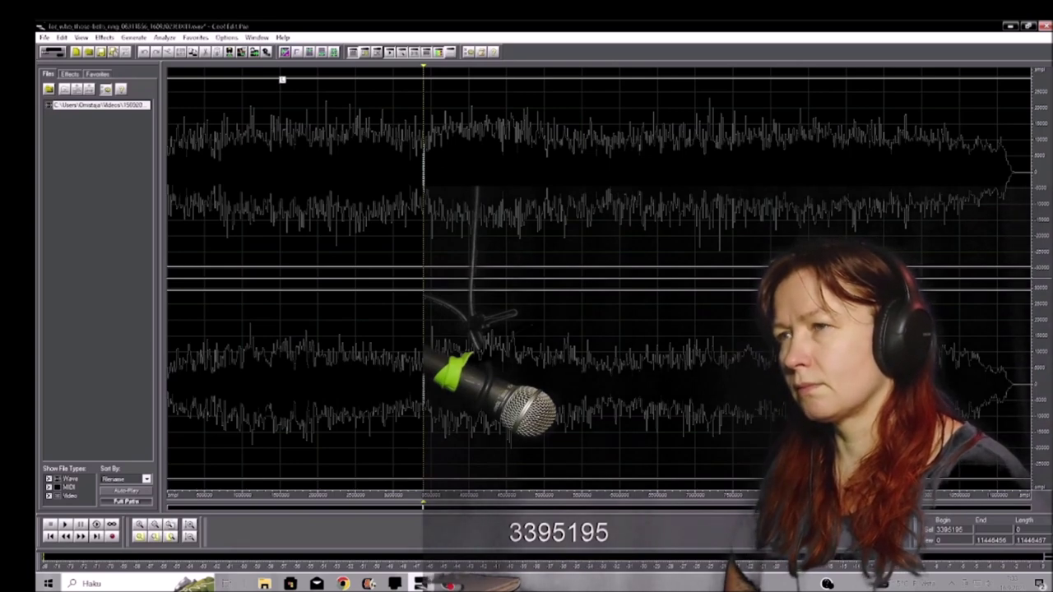
# Step: Select the entire left channel and normalize it with the same setting as the right channel
pyautogui.hotkey('ctrl', 'a')
pyautogui.click(104, 37)
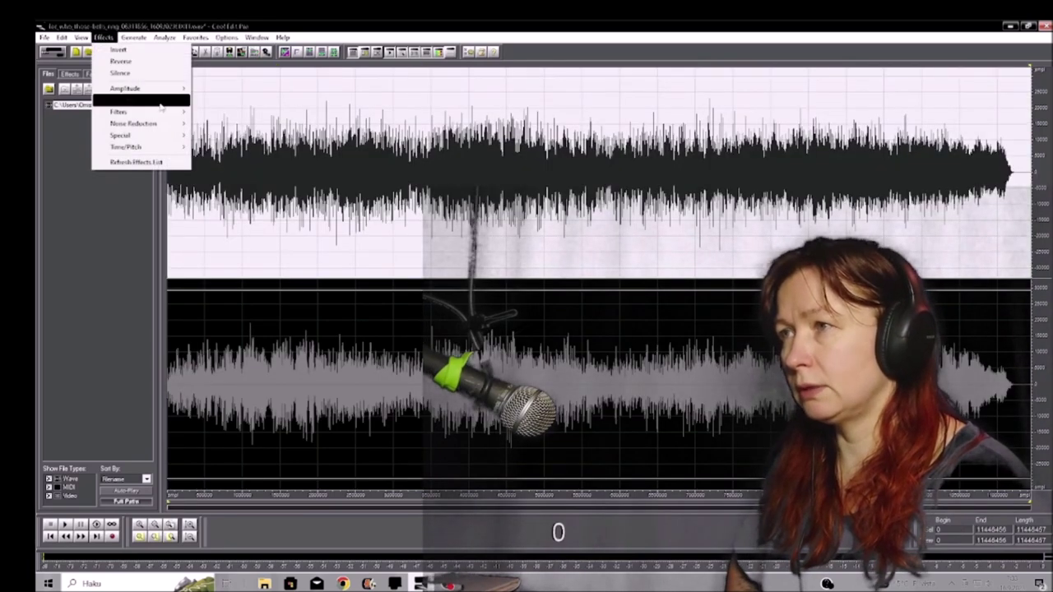
pyautogui.moveTo(177, 93)
pyautogui.click(239, 149)
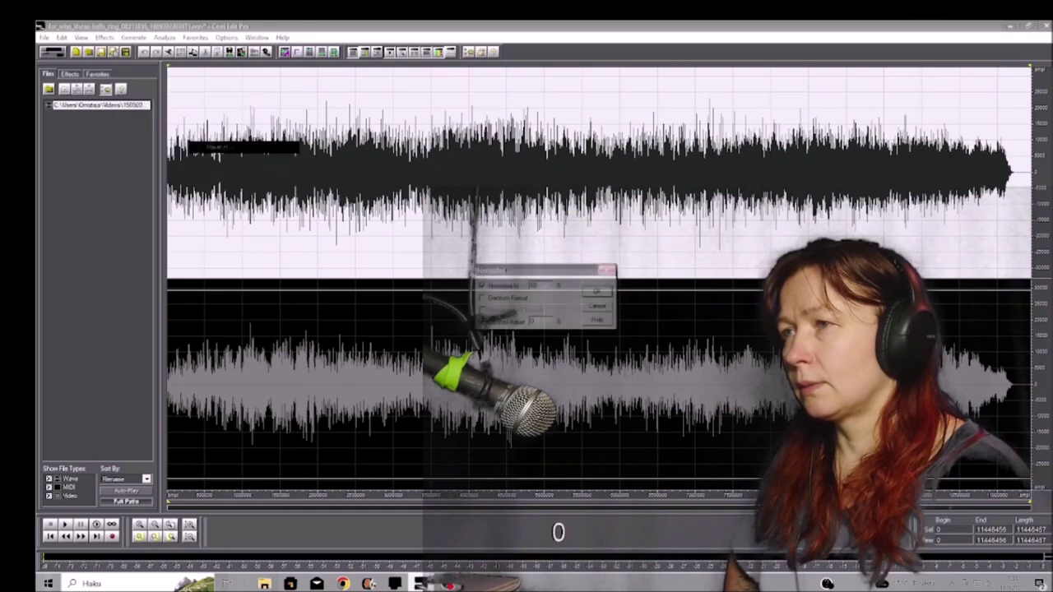
pyautogui.click(598, 292)
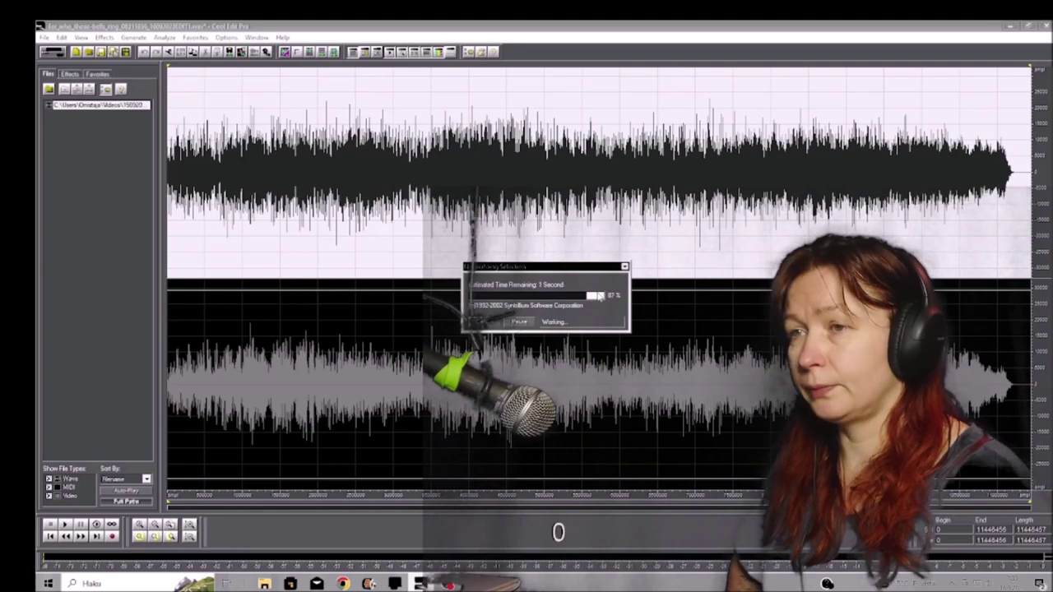
pyautogui.click(410, 328)
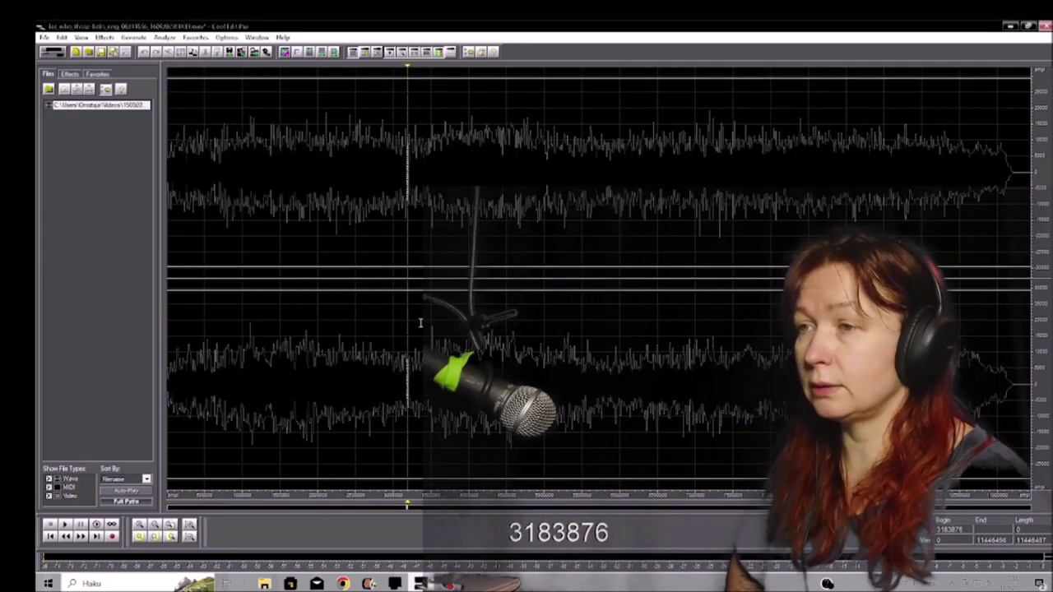
# Step: Listen to the opening of the normalized mixdown from the beginning
pyautogui.click(51, 536)
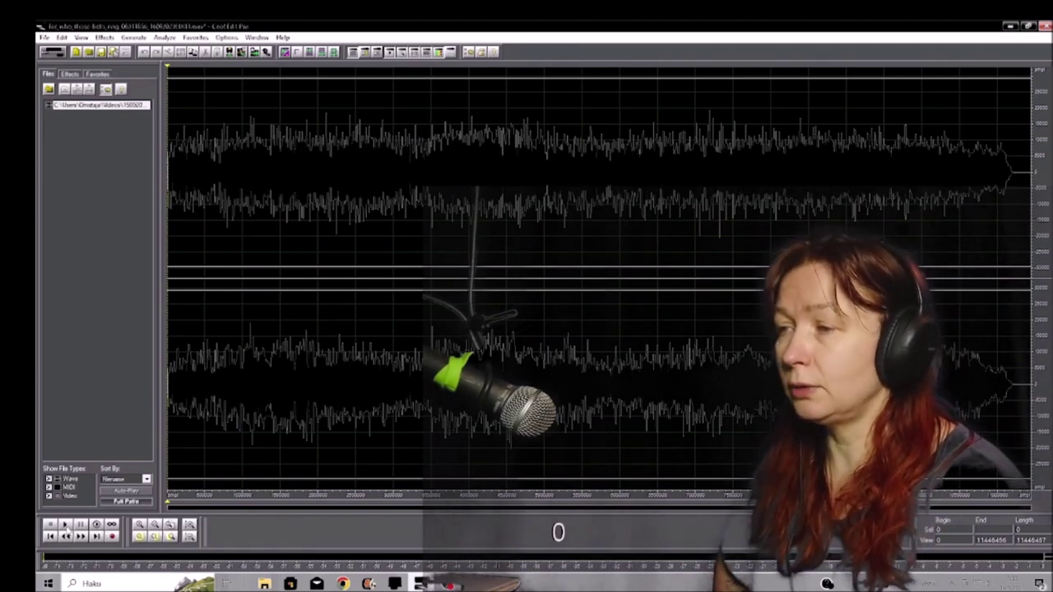
pyautogui.click(65, 524)
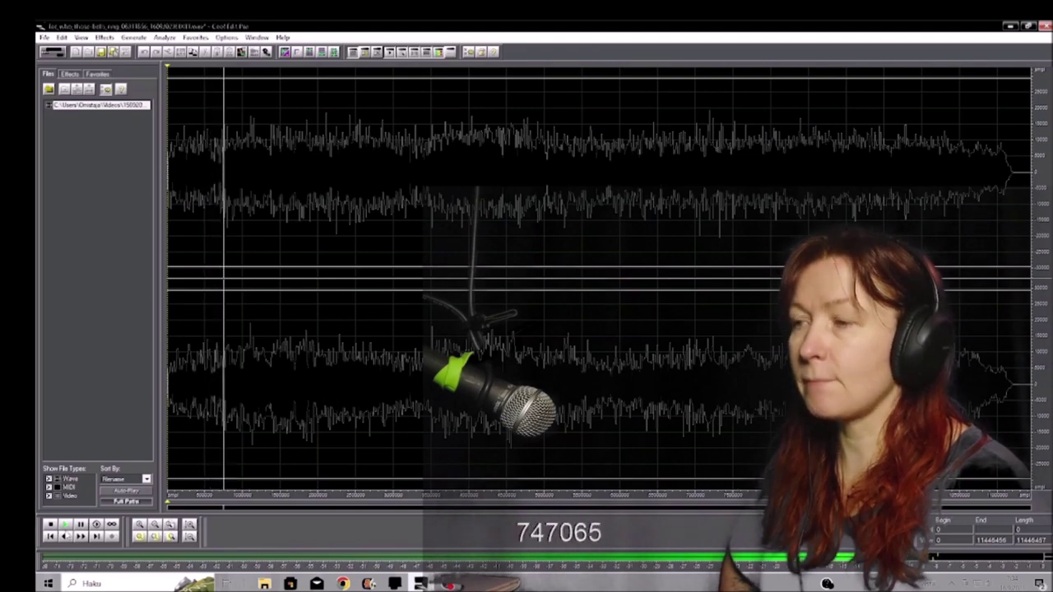
pyautogui.press('space')
# Step: Place the mixdown on Track 1 of a multitrack session, and import laulu1157.wav at the start of Track 2
pyautogui.click(51, 52)
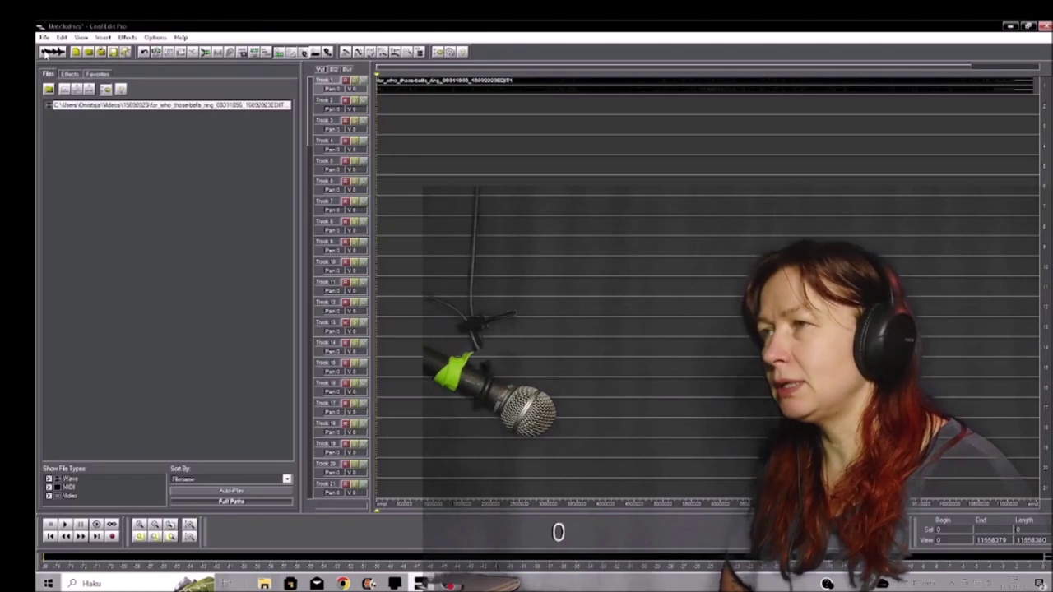
pyautogui.click(49, 89)
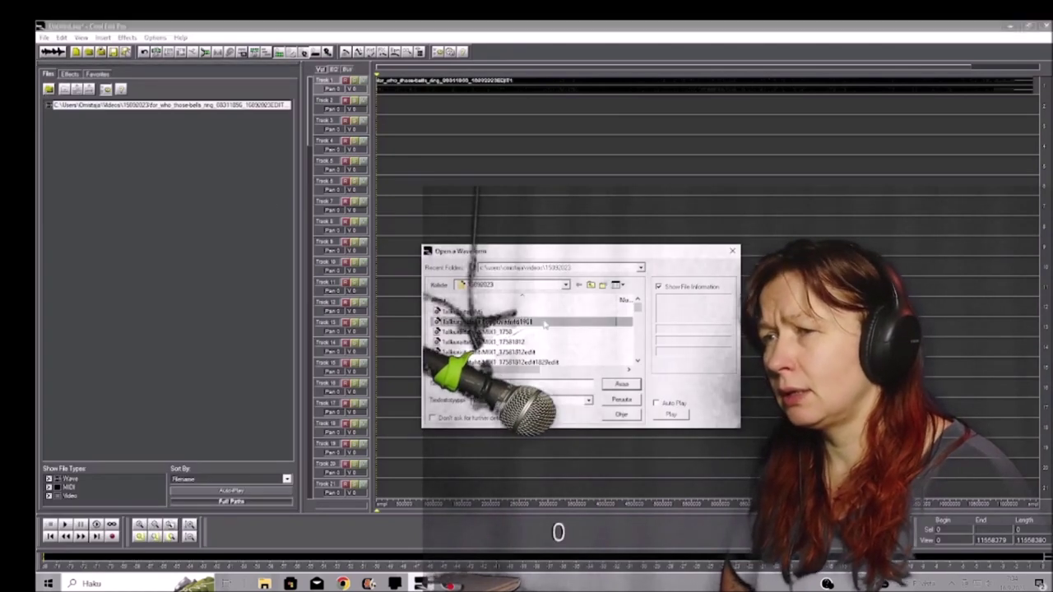
pyautogui.scroll(-3, 552, 327)
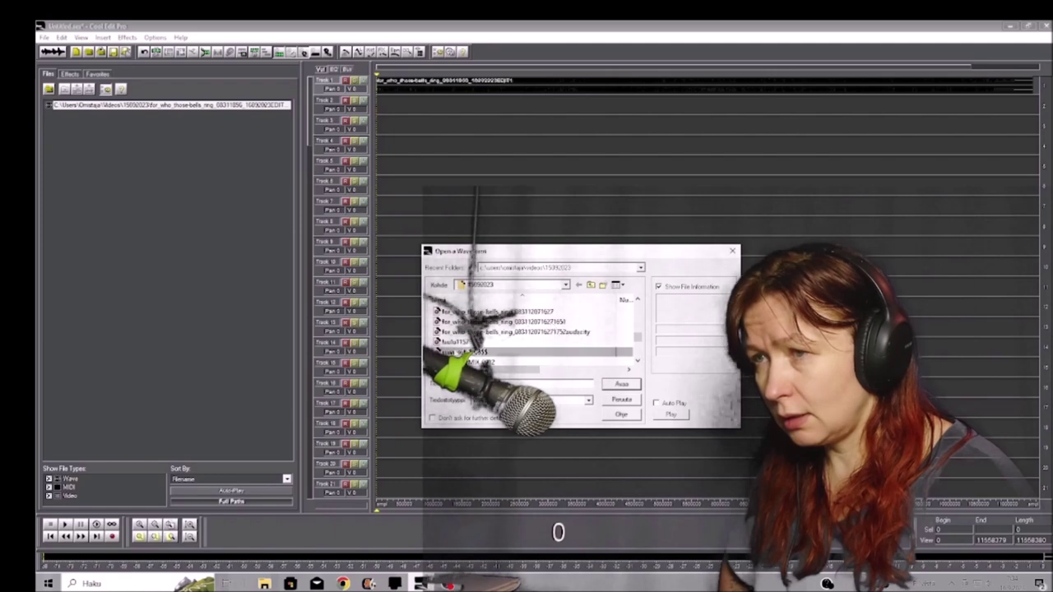
pyautogui.doubleClick(453, 342)
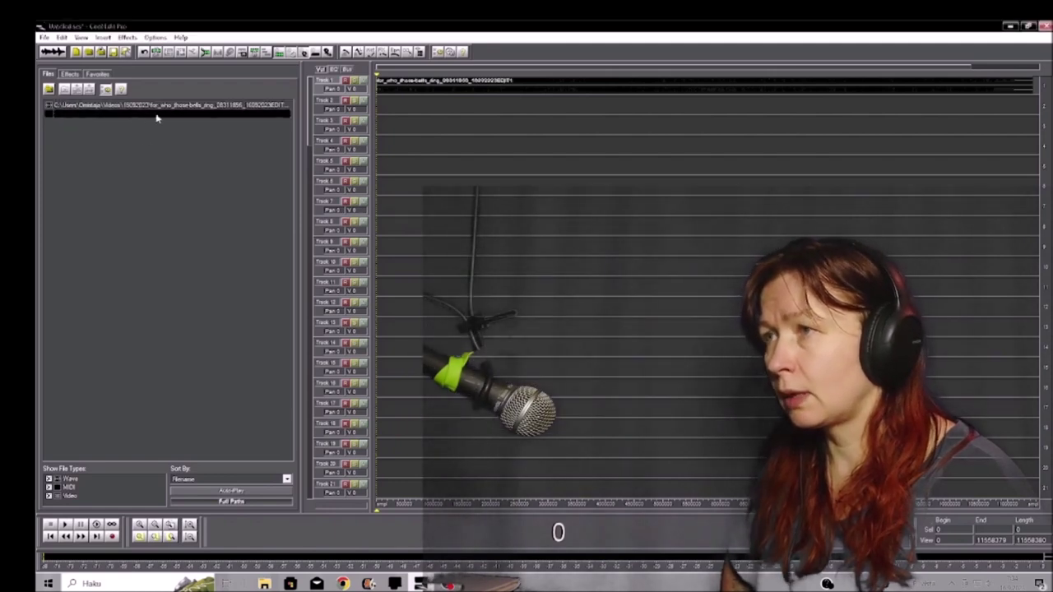
pyautogui.moveTo(139, 114); pyautogui.dragTo(418, 108)
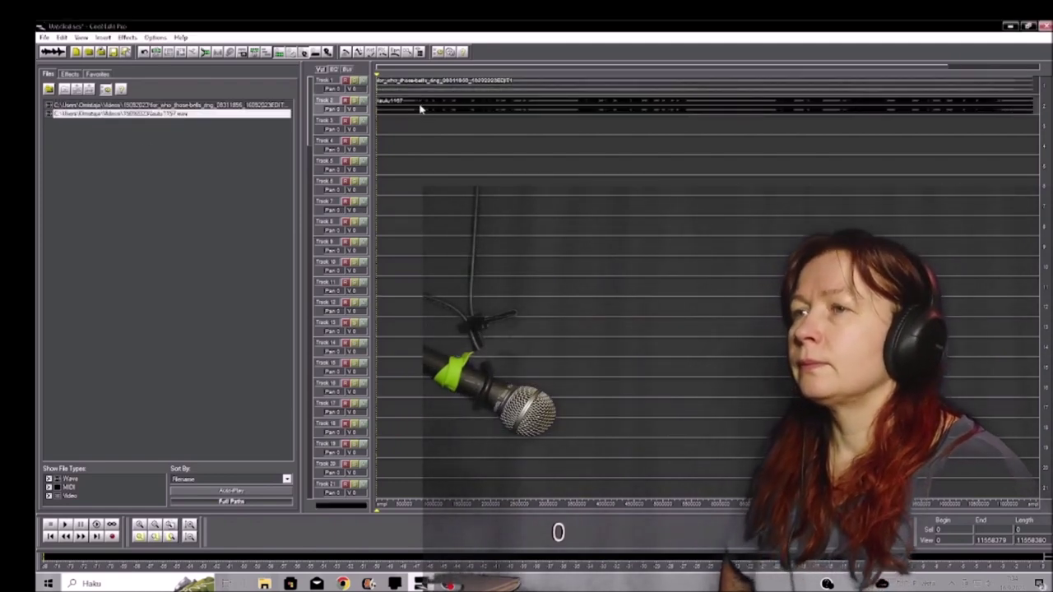
# Step: Open the laulu1157 clip from Track 2 for waveform editing, select all of it and normalize it
pyautogui.doubleClick(419, 104)
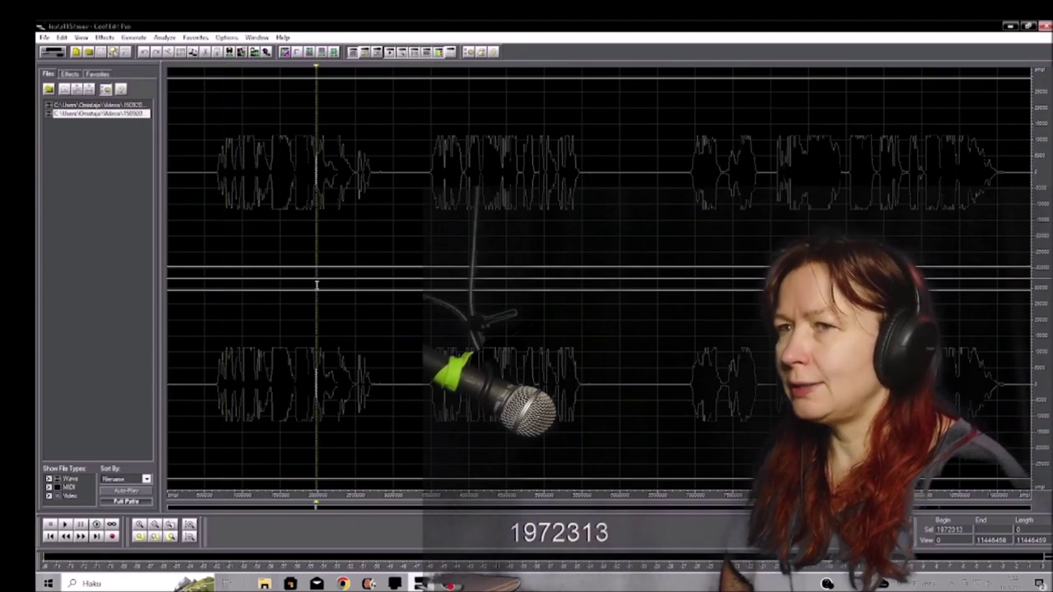
pyautogui.doubleClick(316, 285)
pyautogui.click(104, 37)
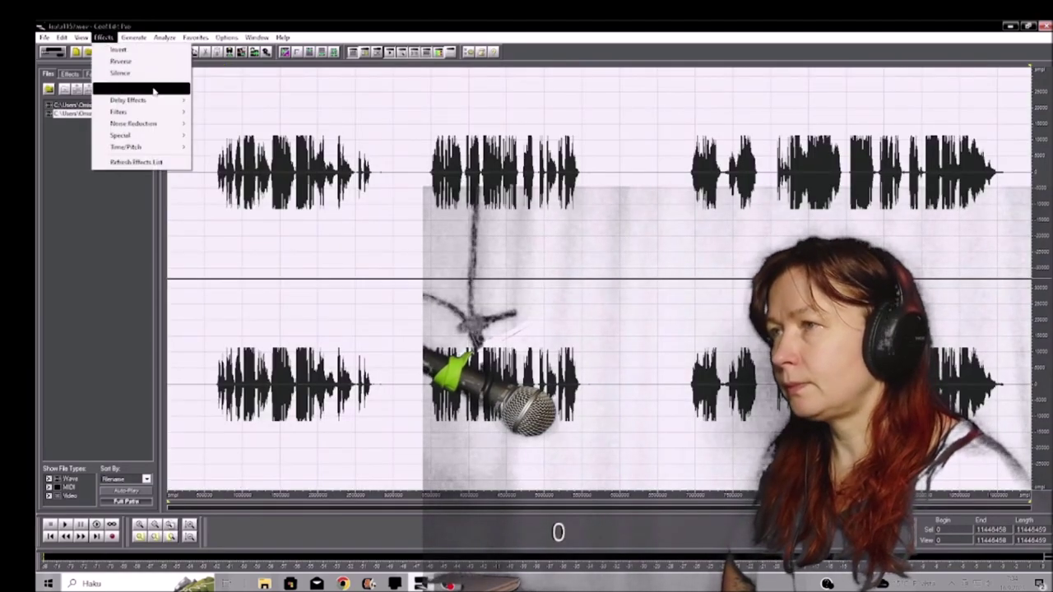
pyautogui.moveTo(156, 88)
pyautogui.click(244, 148)
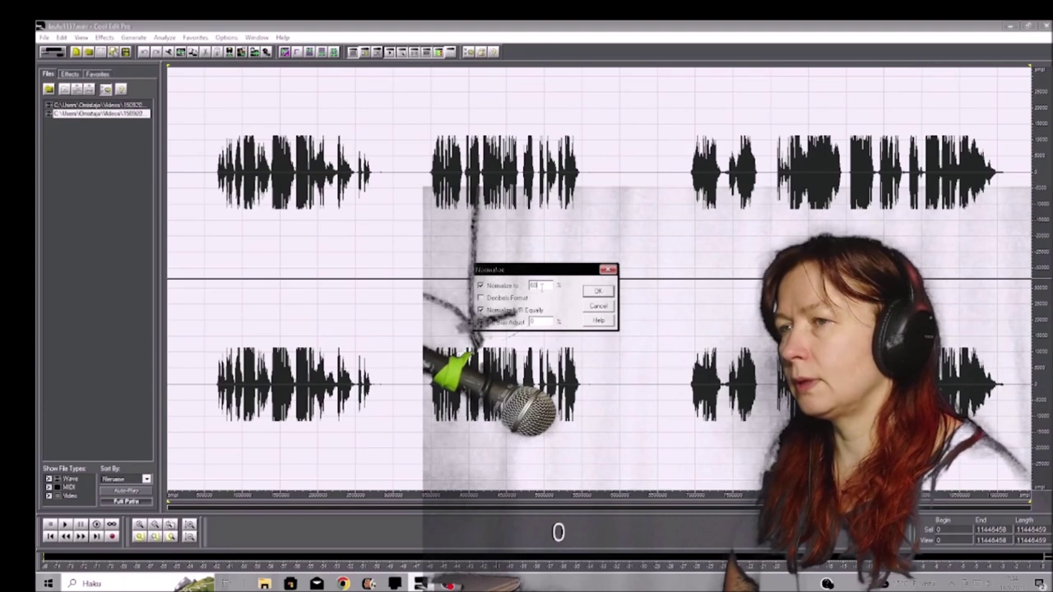
pyautogui.press('Return')
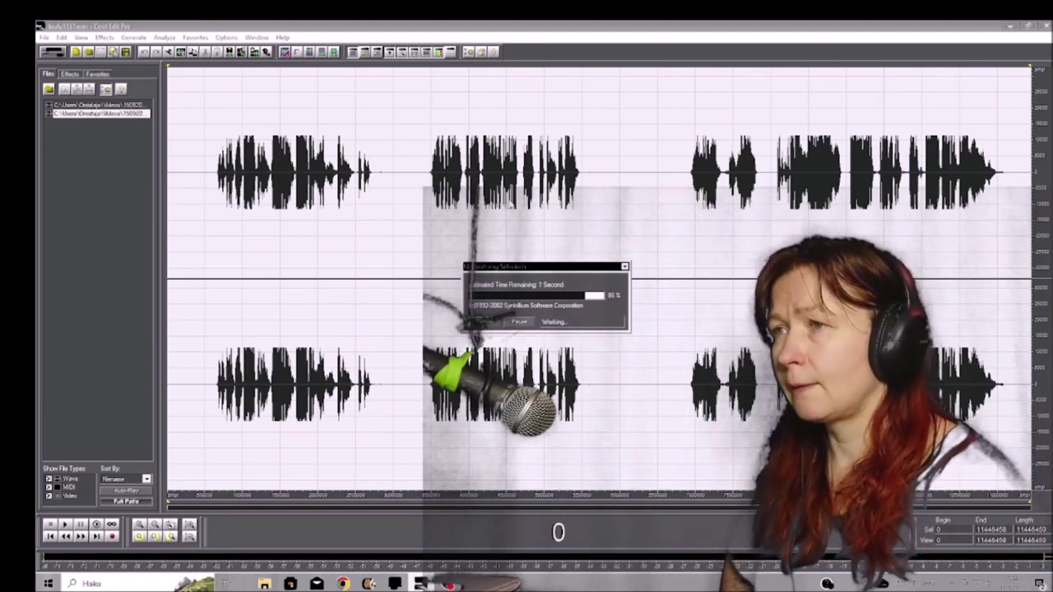
# Step: Return to the multitrack session and listen to both tracks from position 537168
pyautogui.click(51, 53)
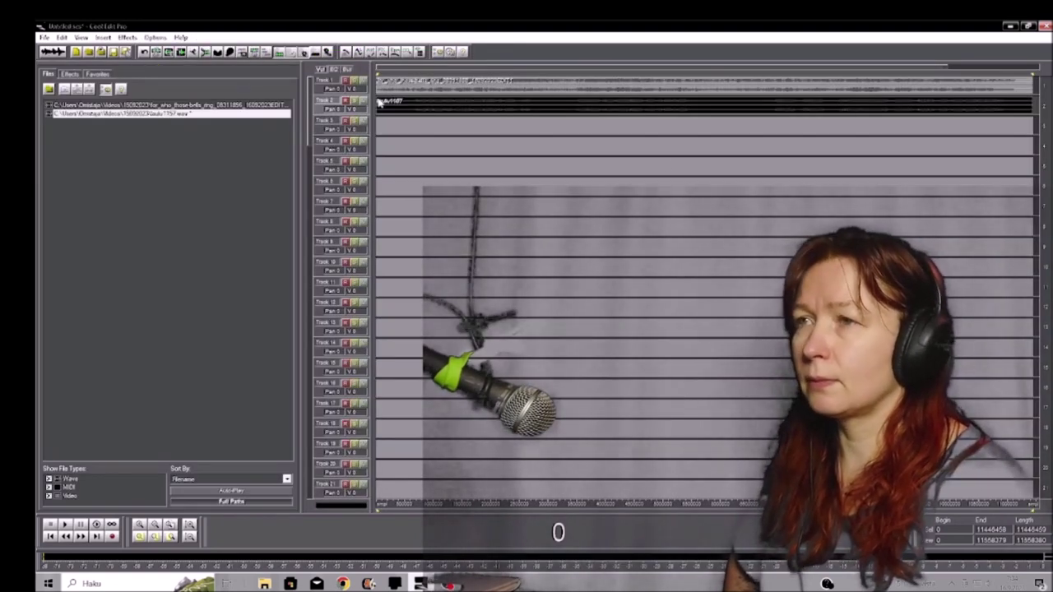
pyautogui.click(408, 107)
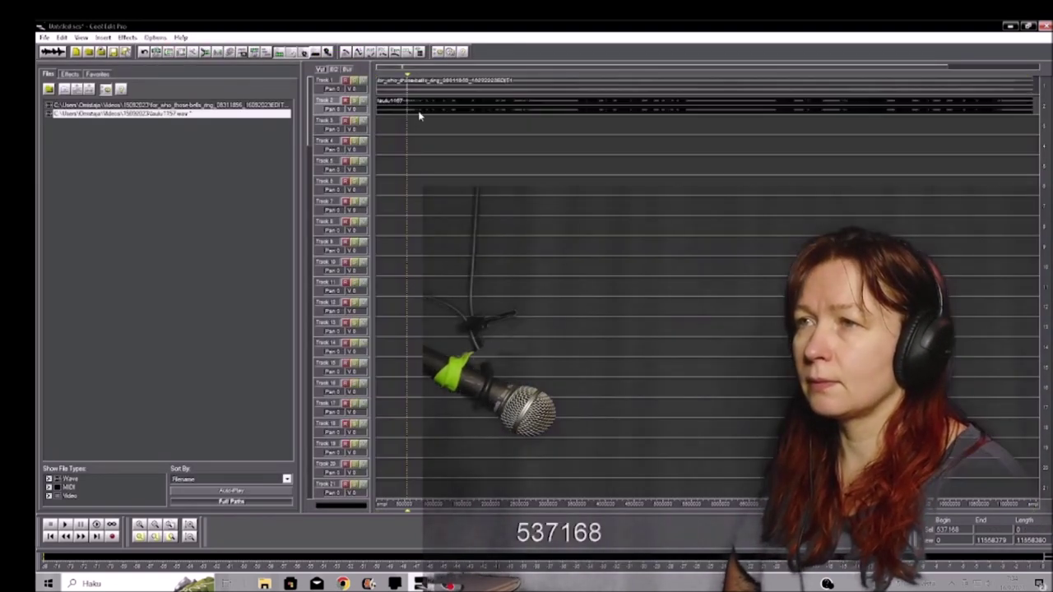
pyautogui.click(64, 524)
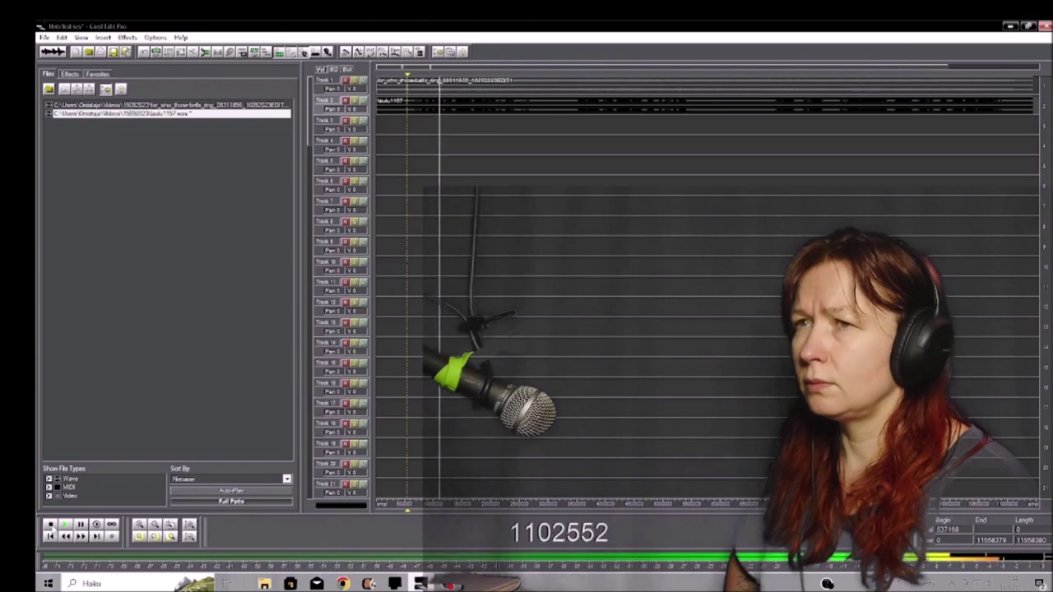
pyautogui.click(49, 524)
# Step: Apply the Channel Mixer preset Pan Center Left to the entire laulu1157 waveform, after previewing it
pyautogui.doubleClick(465, 100)
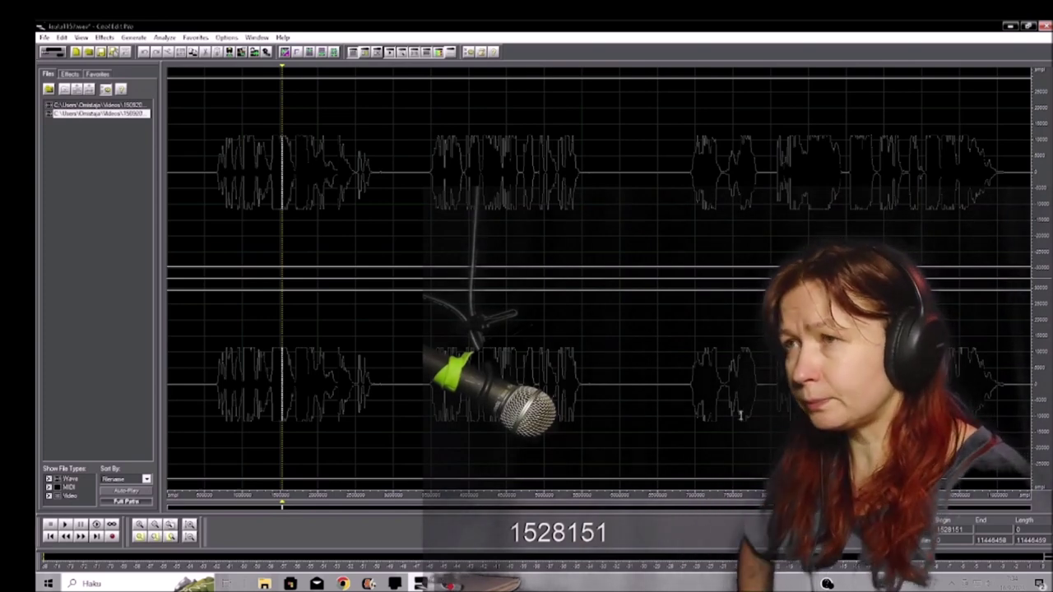
pyautogui.doubleClick(385, 208)
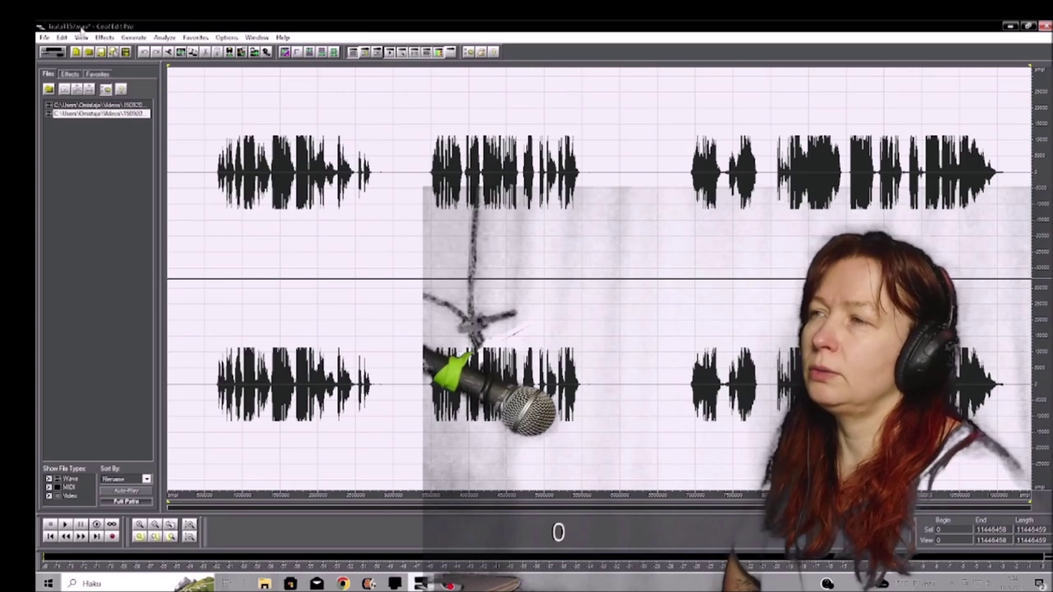
pyautogui.click(103, 37)
pyautogui.moveTo(142, 93)
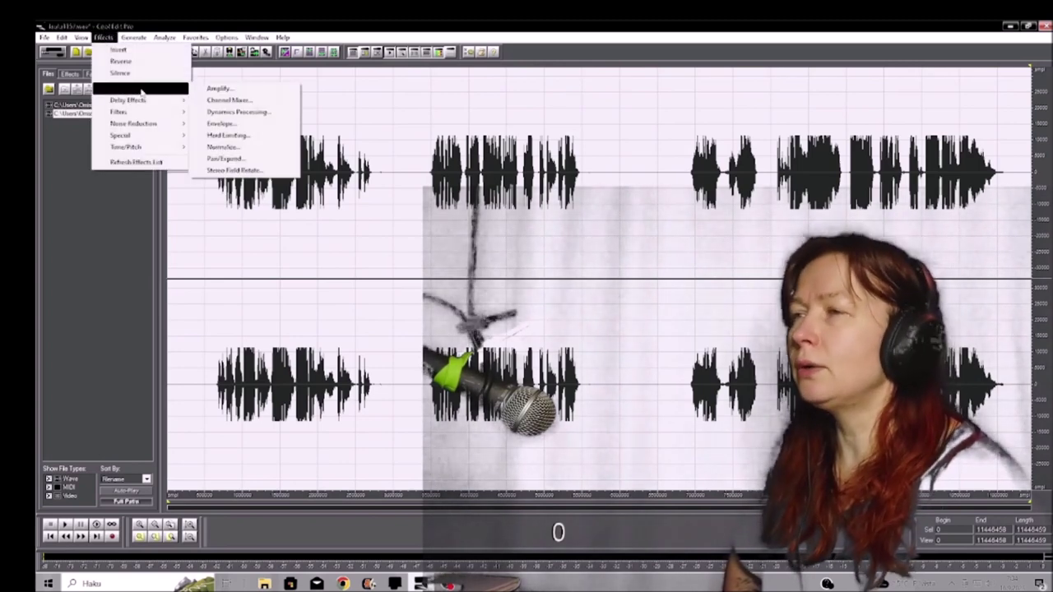
pyautogui.click(245, 99)
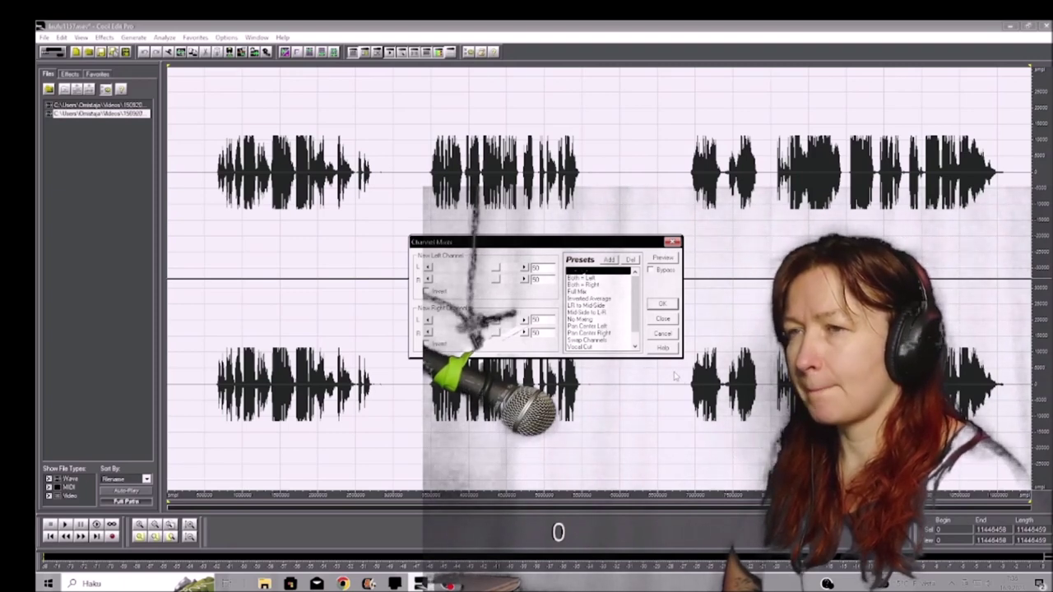
pyautogui.click(604, 327)
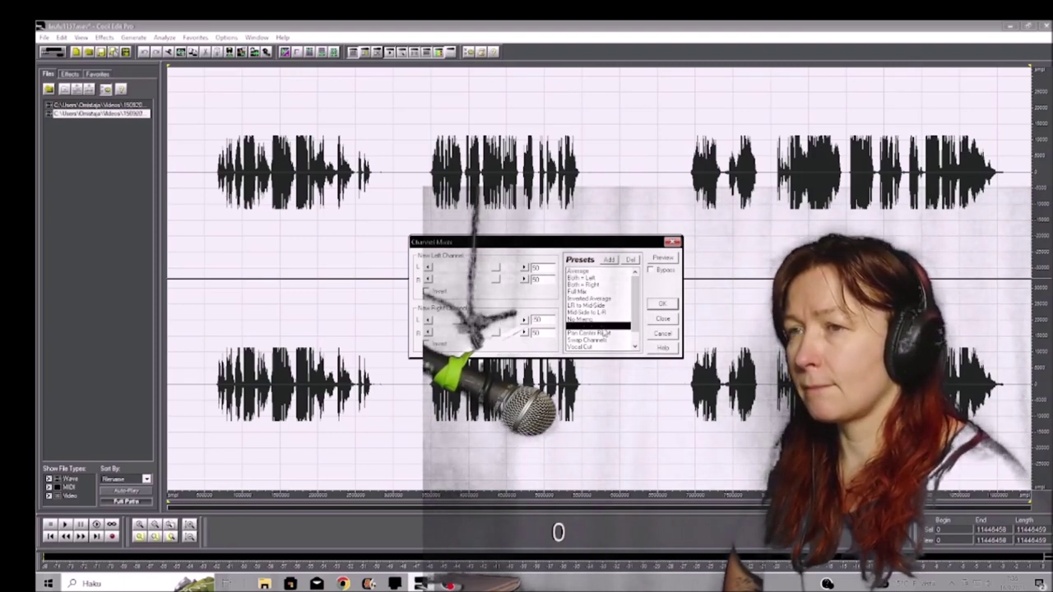
pyautogui.click(670, 259)
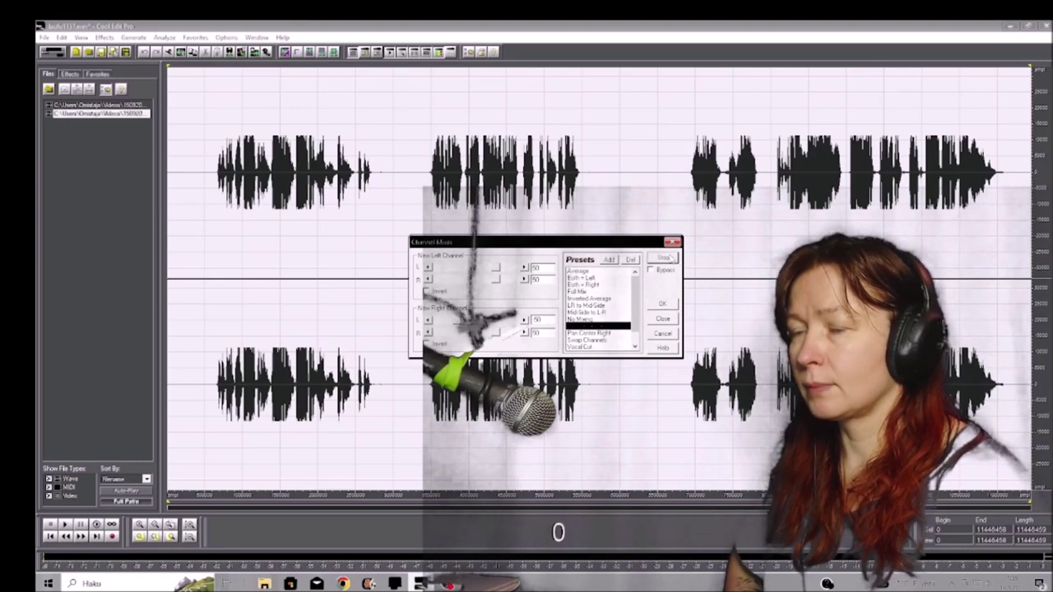
pyautogui.click(668, 304)
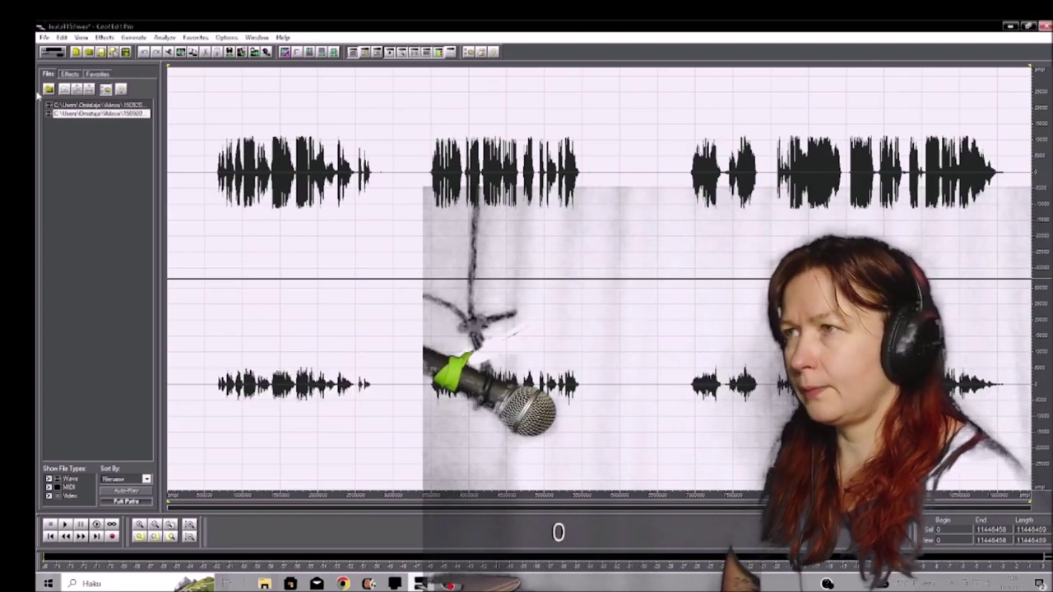
# Step: Listen to the multitrack session again from position 537168, and return the playback position to the start
pyautogui.press('F12')
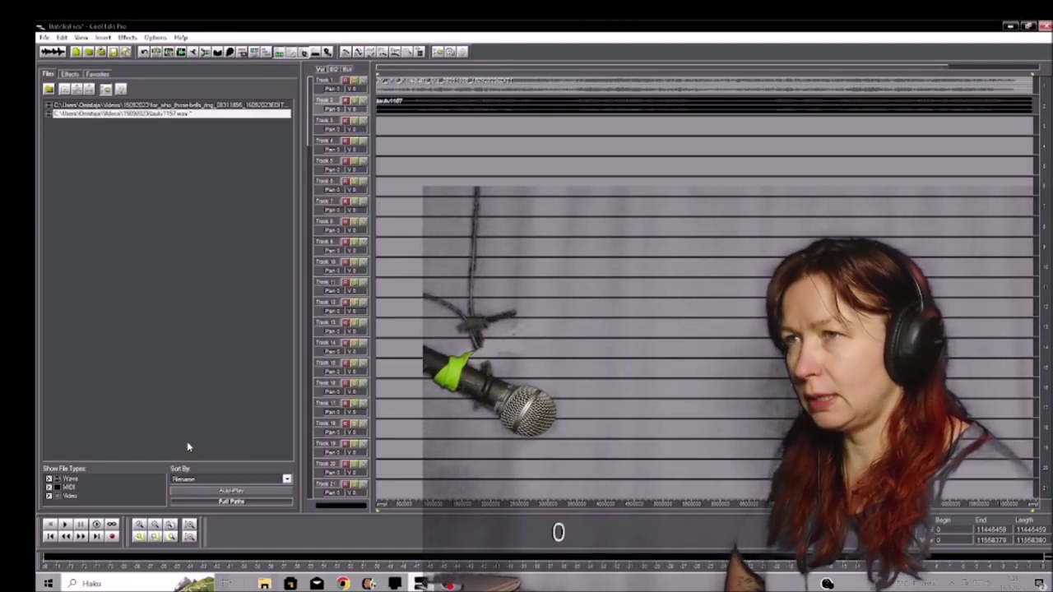
pyautogui.click(407, 116)
pyautogui.click(65, 525)
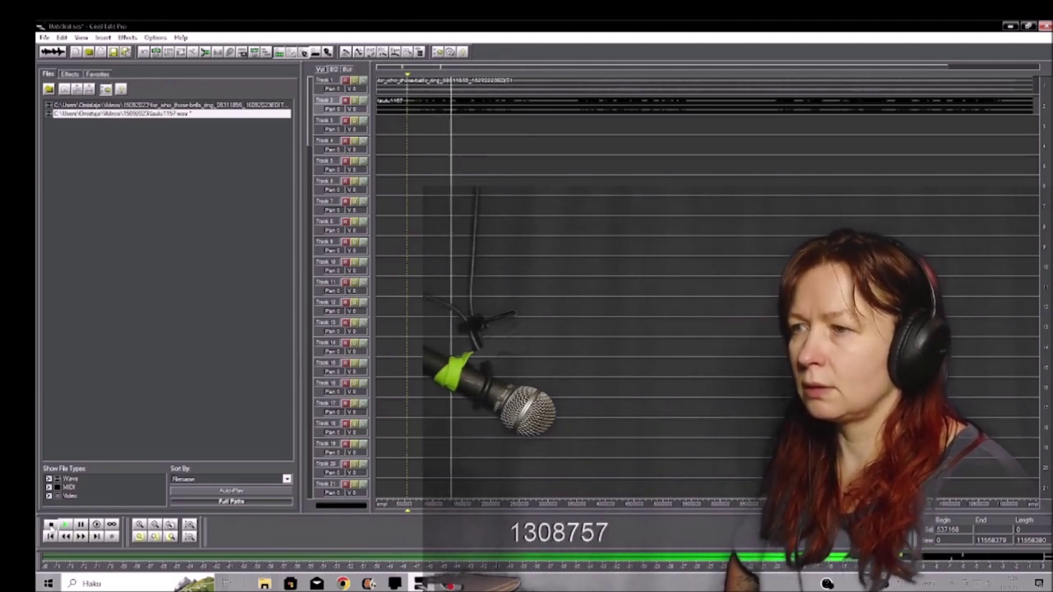
pyautogui.click(51, 534)
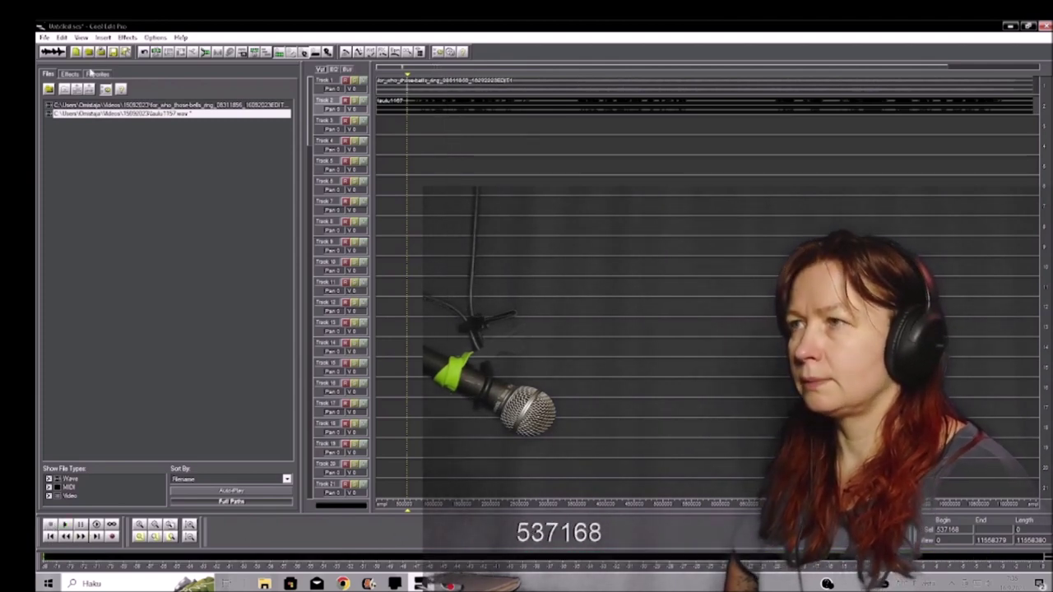
pyautogui.click(51, 535)
# Step: Save a 16-bit mixdown of the whole session to the 15092023 folder
pyautogui.hotkey('alt', 'f')
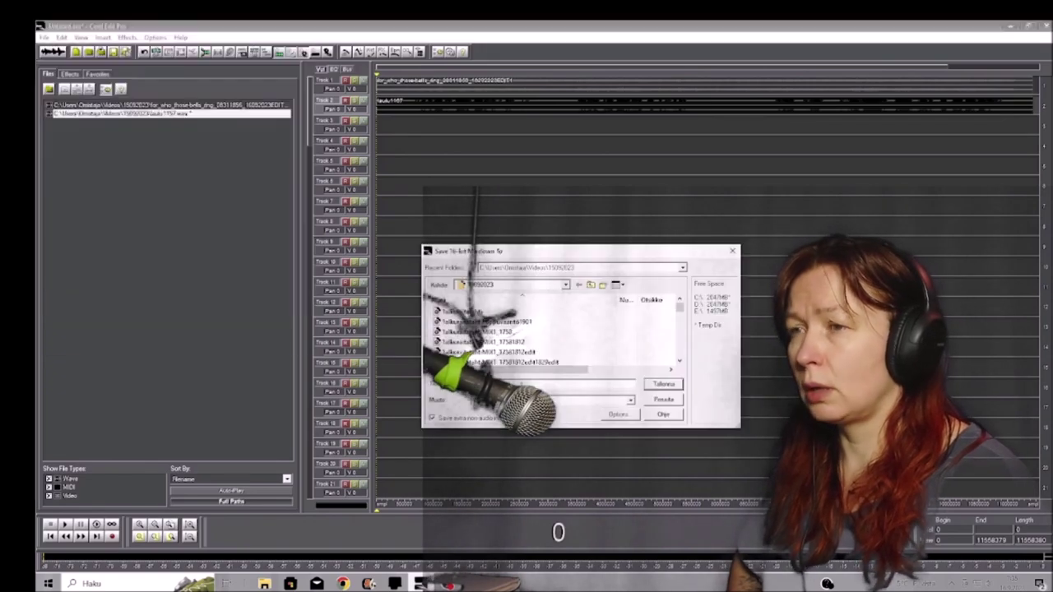
pyautogui.press('m')
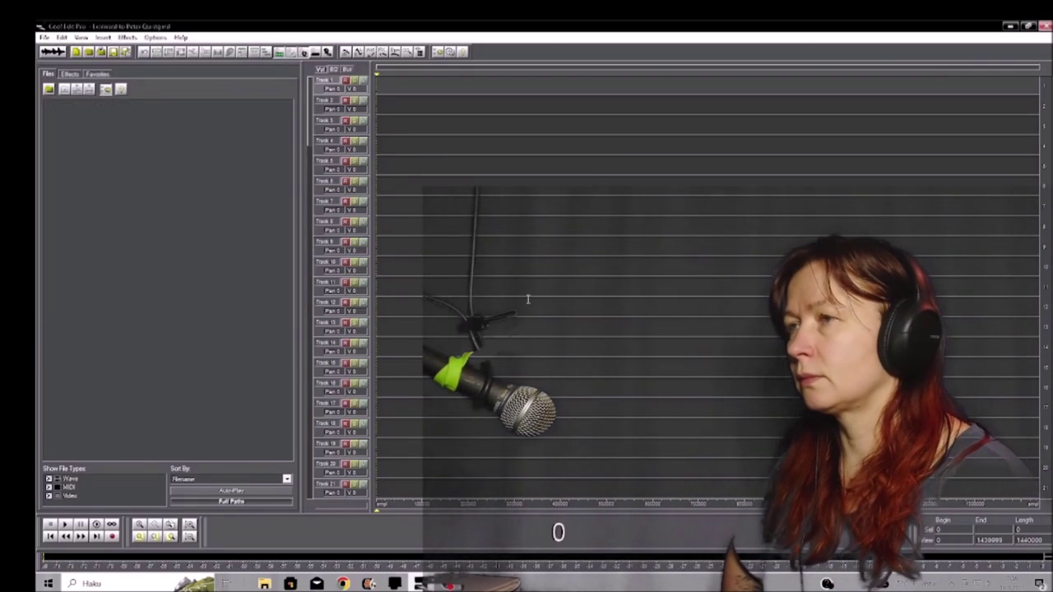
# Step: Open the VideoEdit wave file for editing and listen to its opening
pyautogui.hotkey('ctrl', 'o')
pyautogui.doubleClick(576, 337)
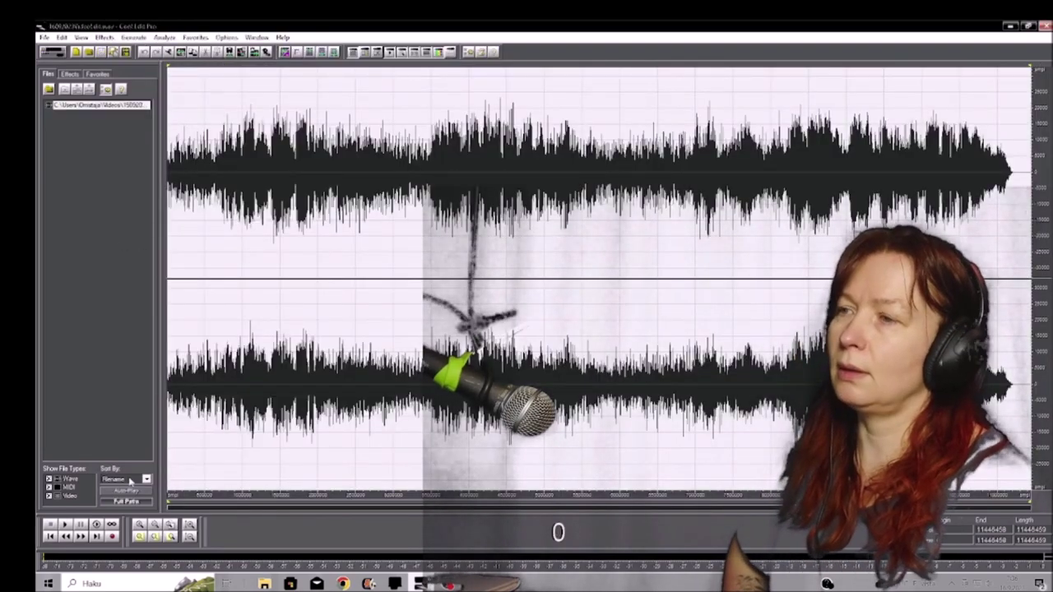
pyautogui.click(65, 524)
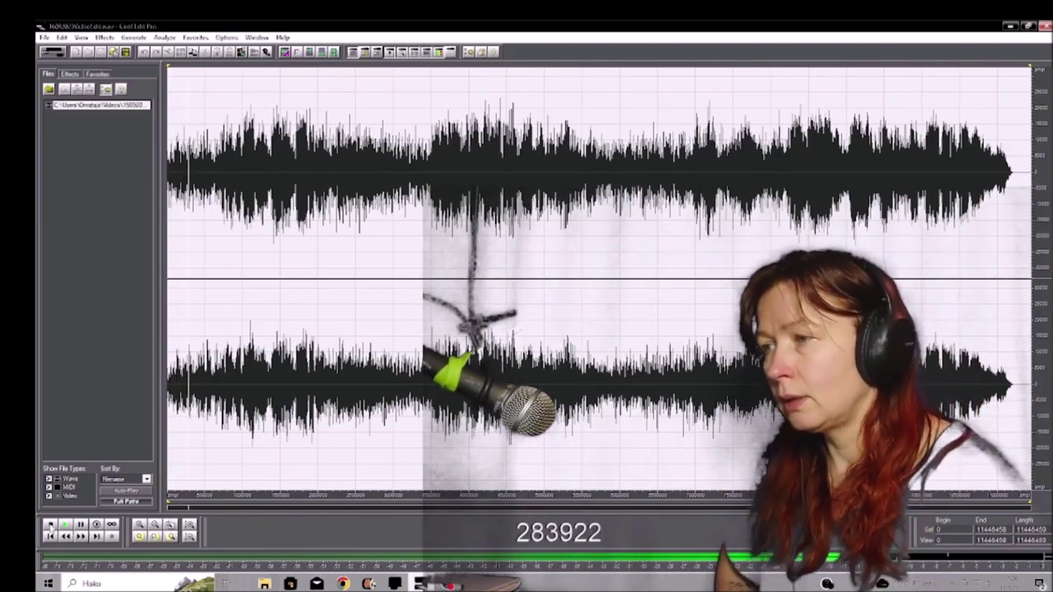
pyautogui.press('space')
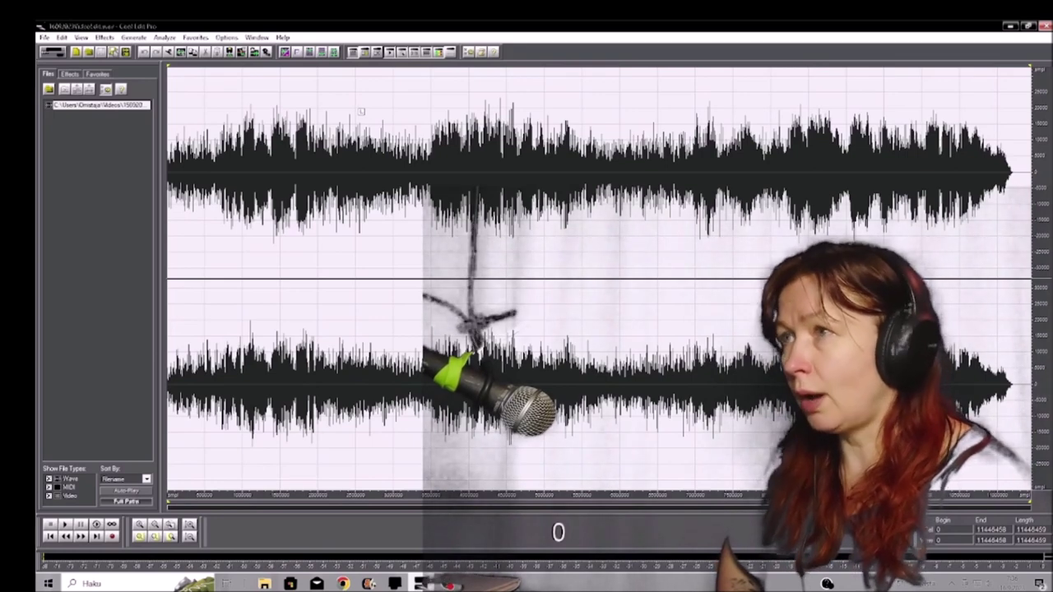
pyautogui.click(104, 37)
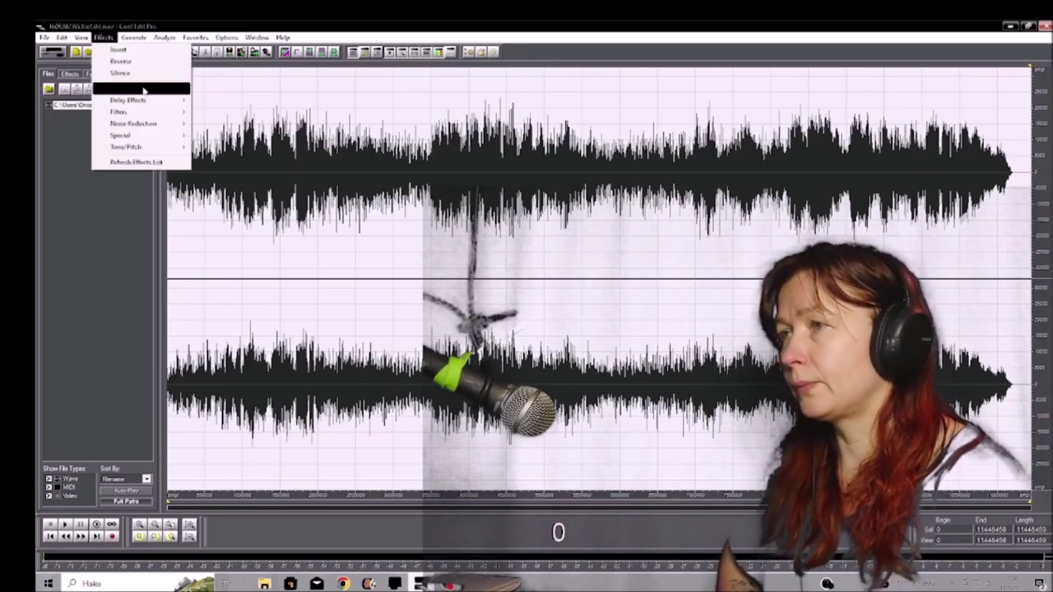
pyautogui.moveTo(144, 89)
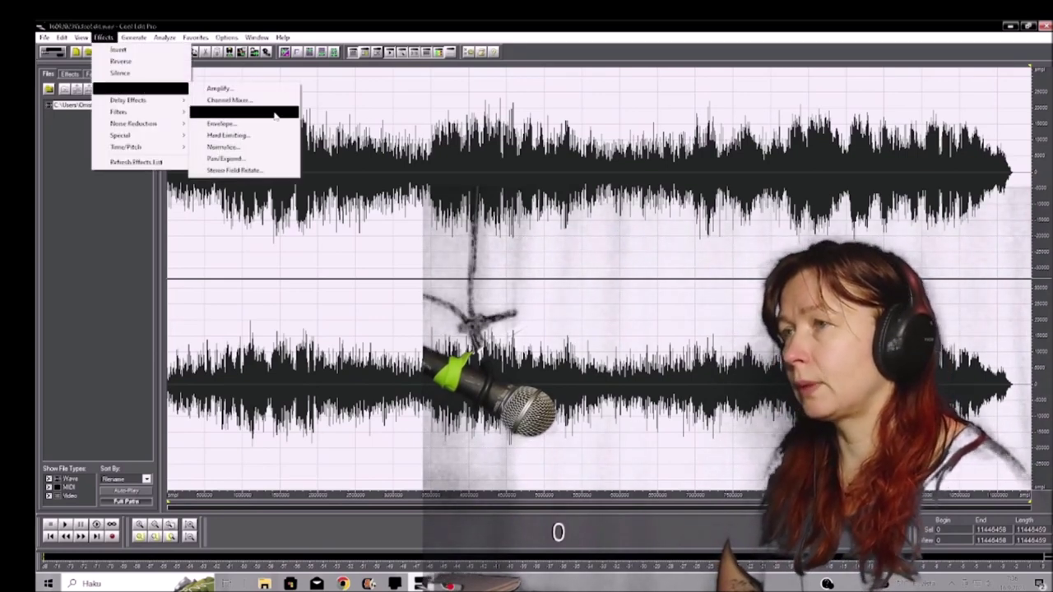
pyautogui.click(256, 161)
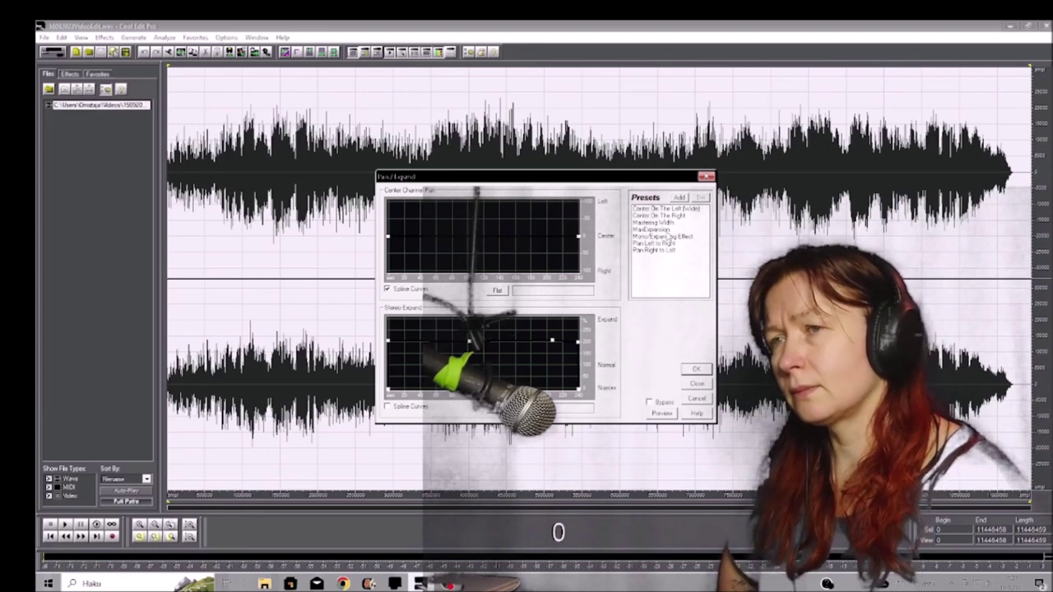
pyautogui.click(666, 230)
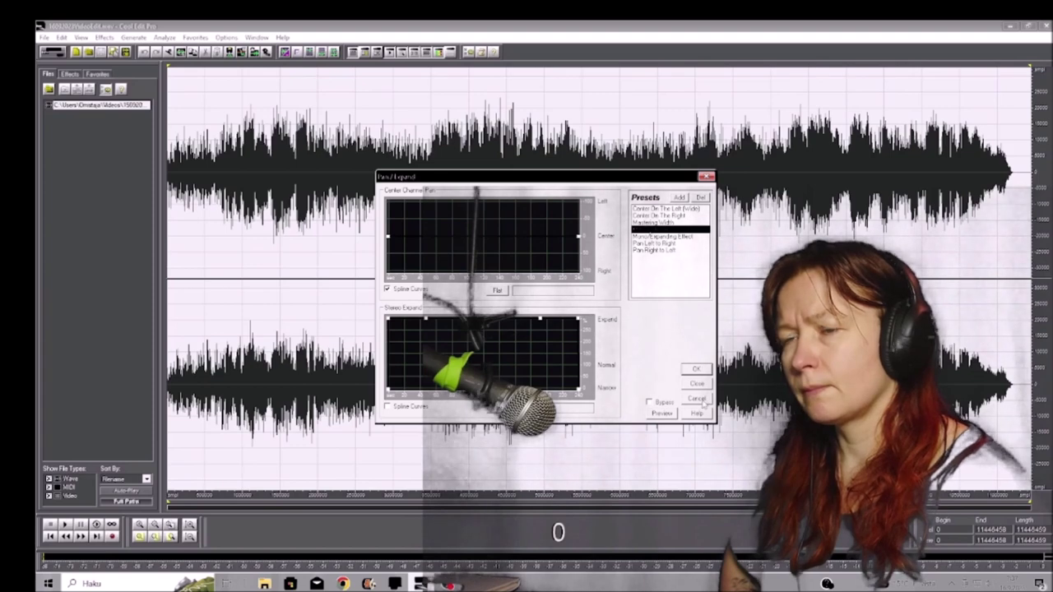
pyautogui.click(698, 400)
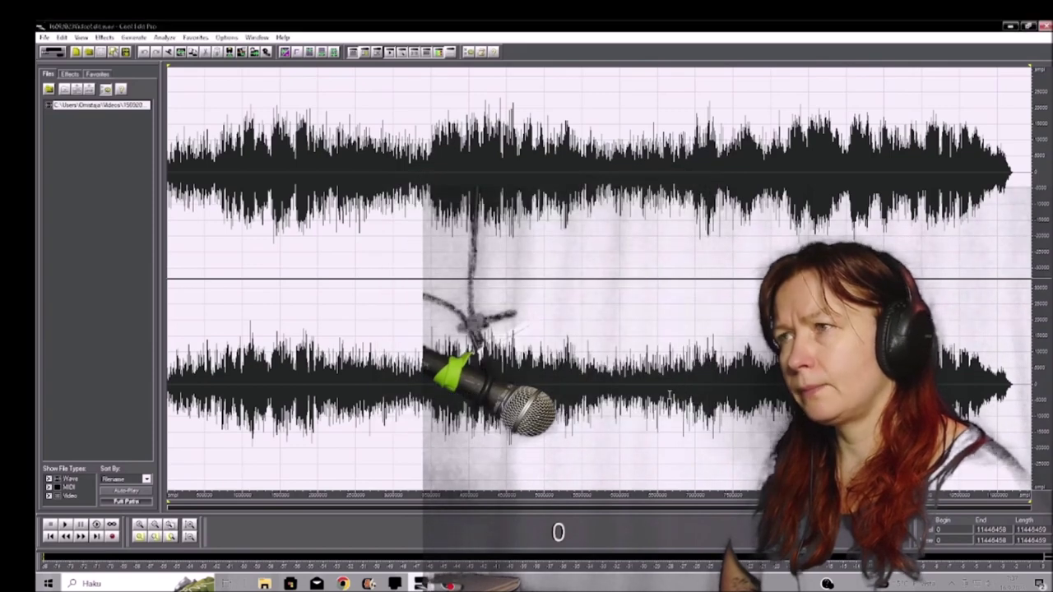
# Step: Apply Hard Limiting to the whole VideoEdit waveform
pyautogui.click(103, 37)
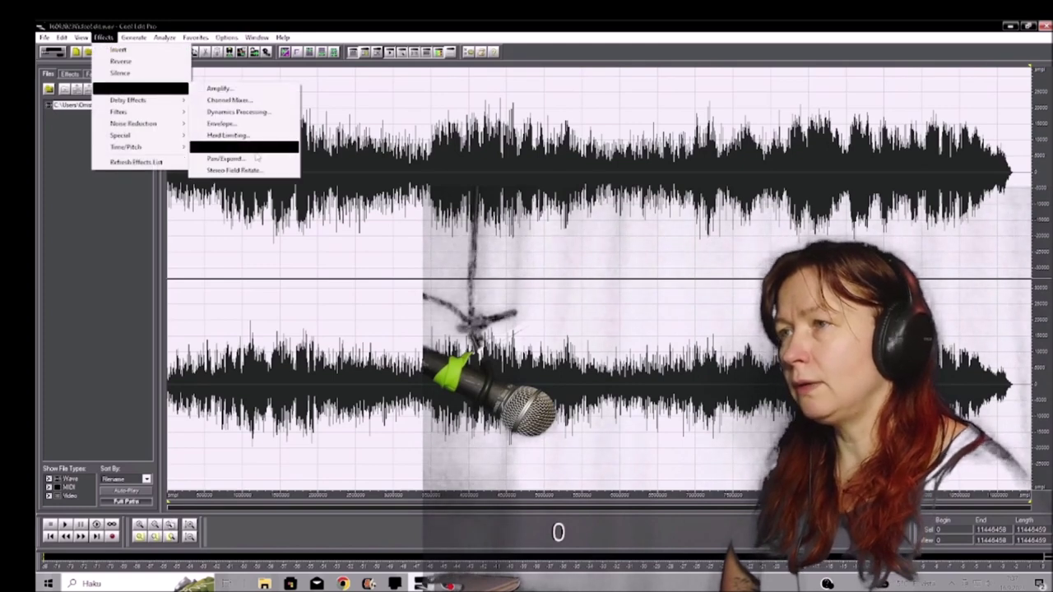
pyautogui.click(257, 136)
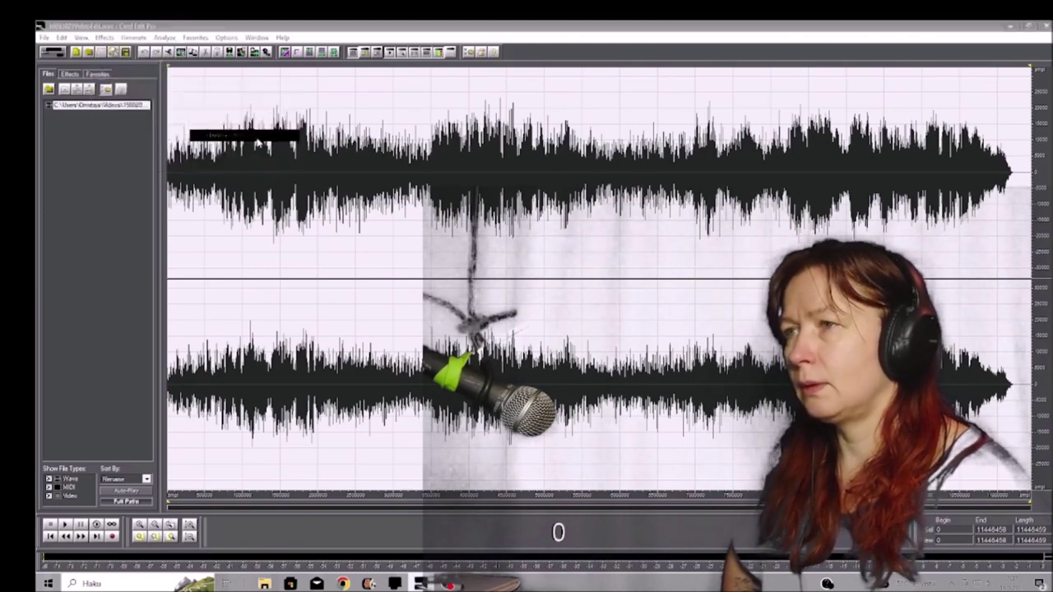
pyautogui.click(616, 332)
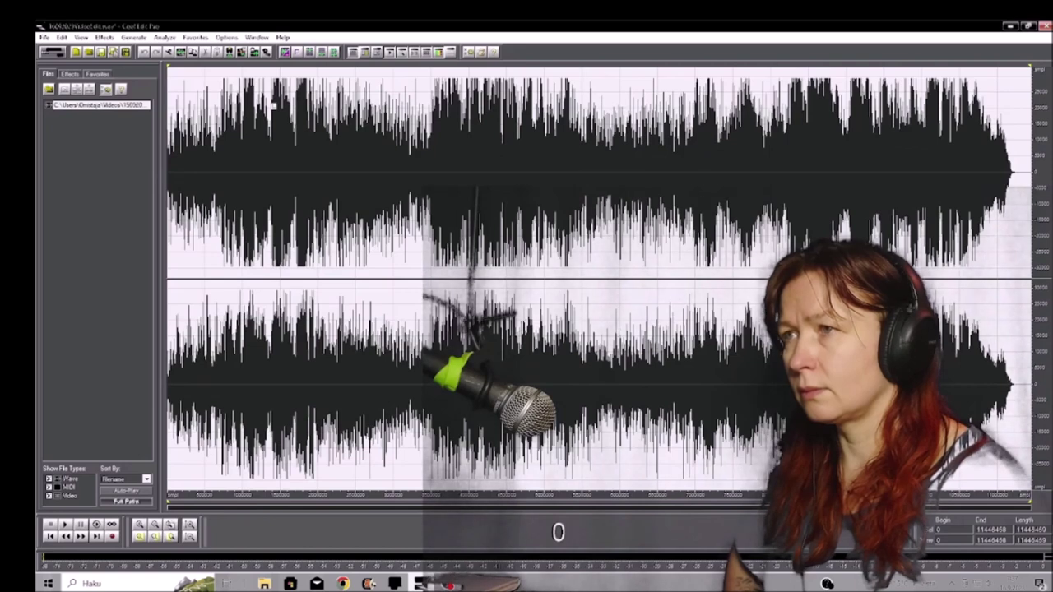
# Step: Normalize the whole VideoEdit waveform to 45%, with both channels normalized equally
pyautogui.click(104, 38)
pyautogui.moveTo(144, 88)
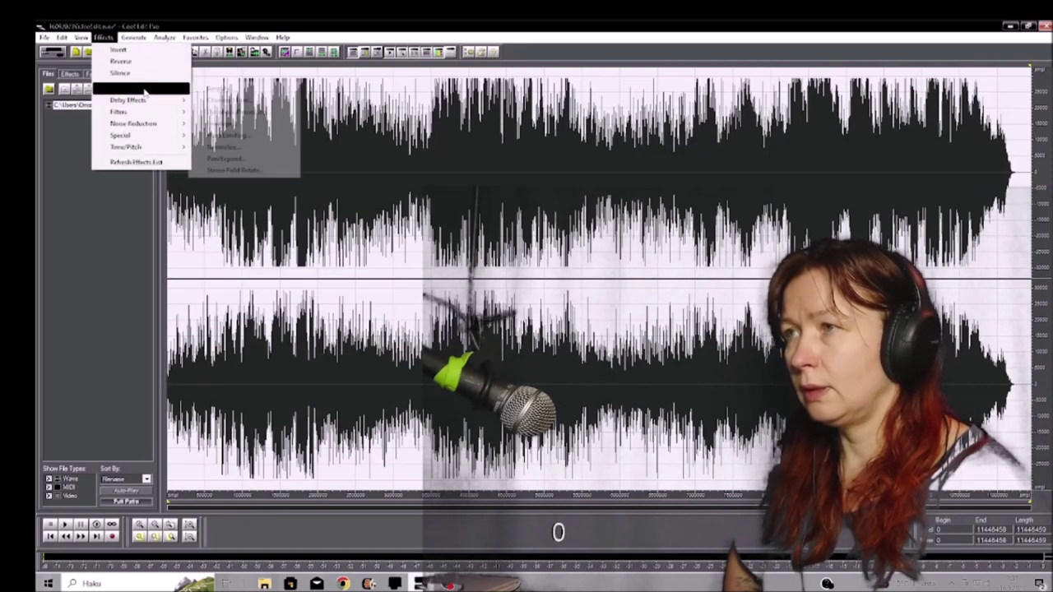
pyautogui.click(229, 147)
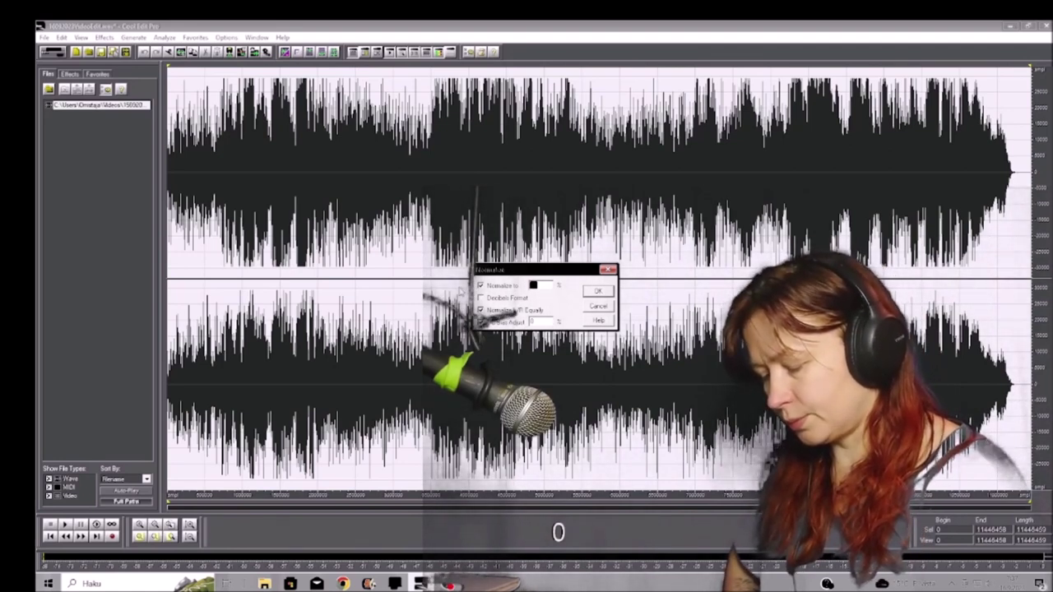
pyautogui.write('45')
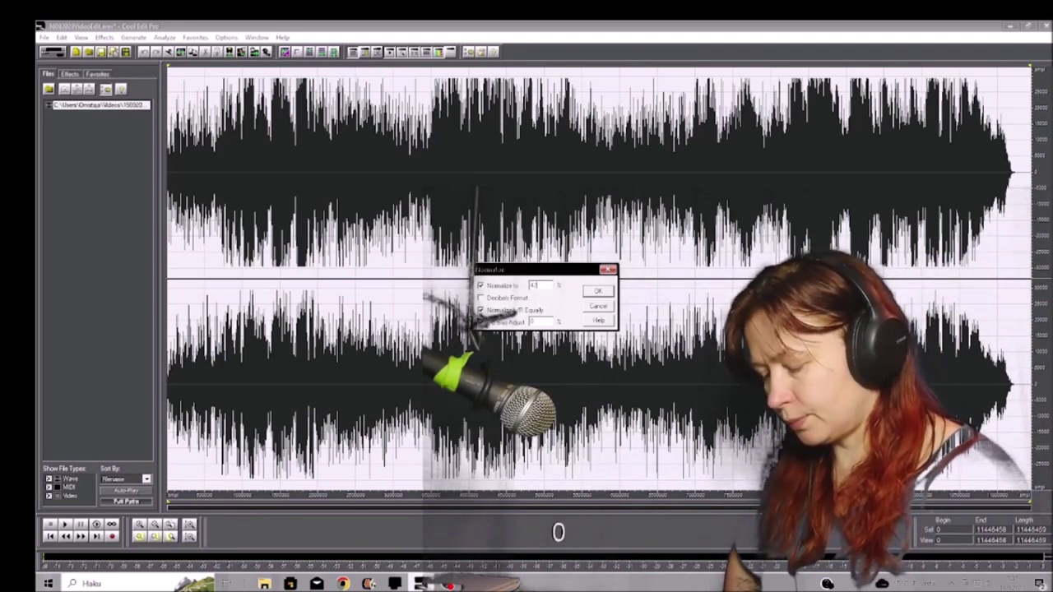
pyautogui.press('Return')
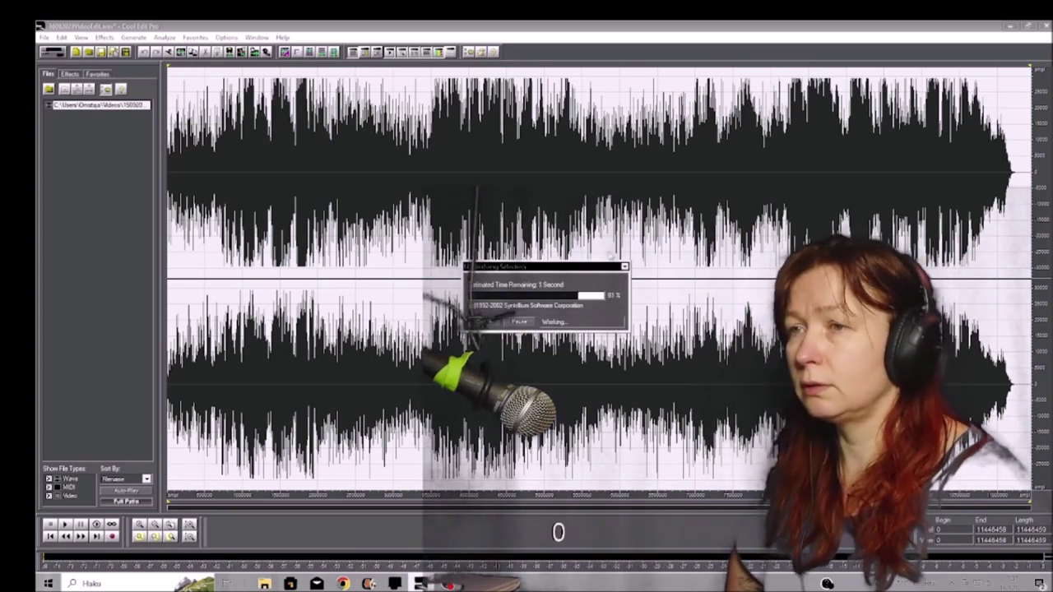
pyautogui.click(104, 37)
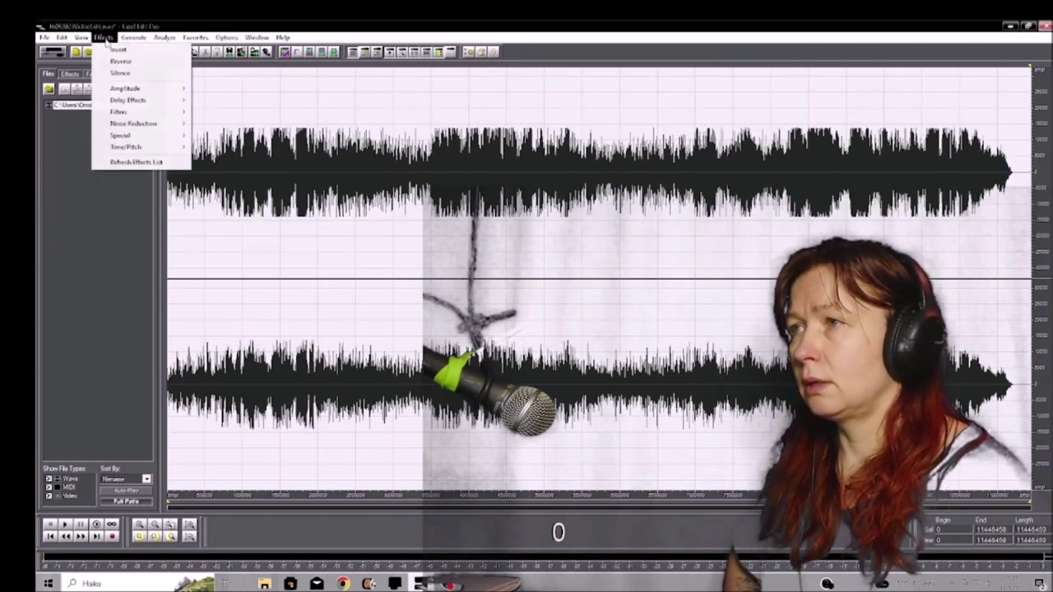
pyautogui.moveTo(163, 102)
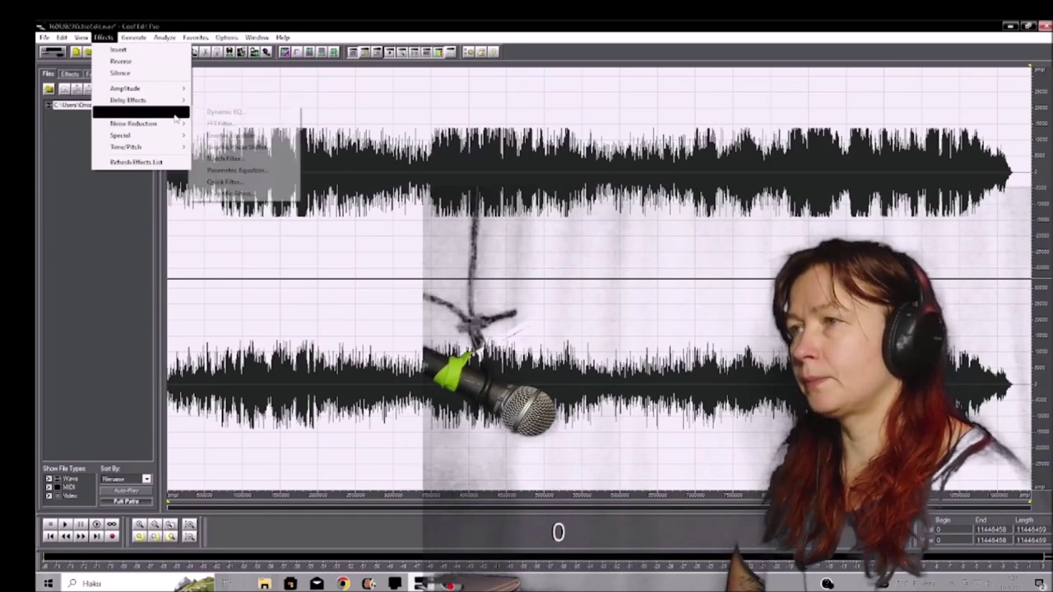
pyautogui.click(268, 158)
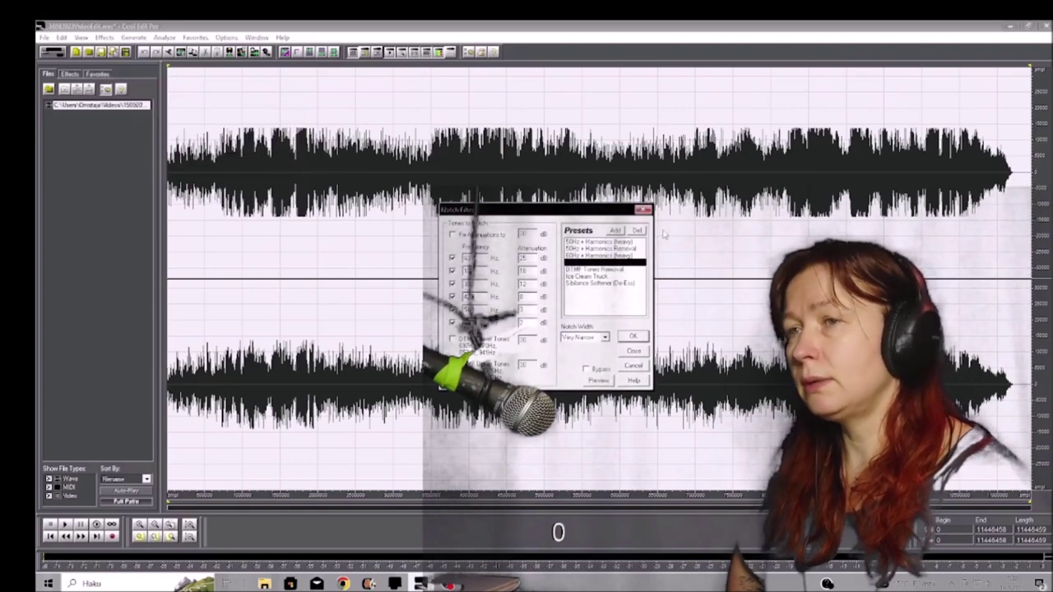
pyautogui.press('Escape')
# Step: Apply the Parametric Equalizer with its current curve and -5 dB master gain to the whole waveform, and listen to the opening
pyautogui.click(104, 37)
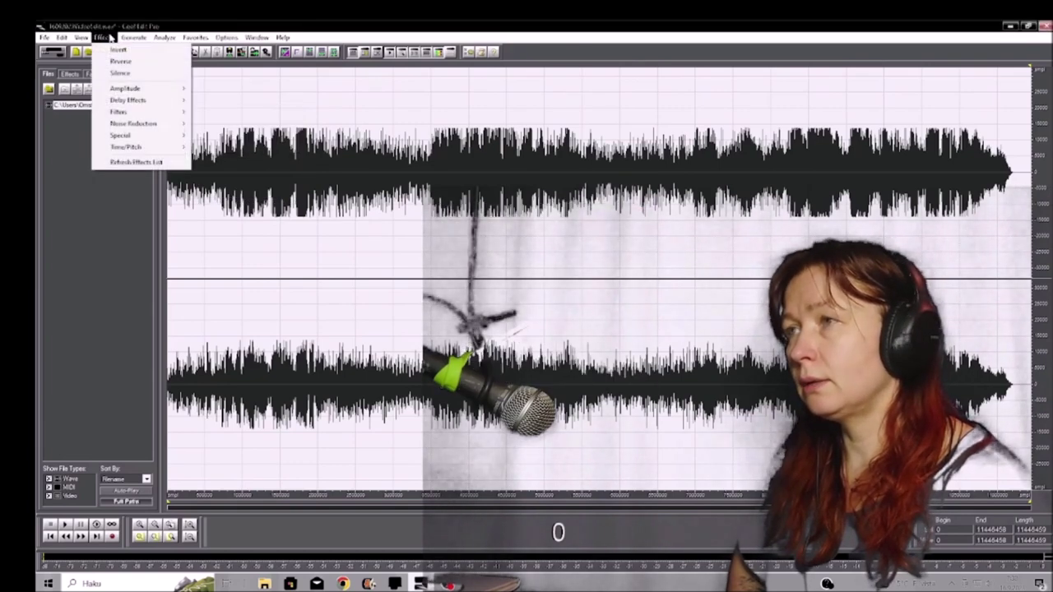
pyautogui.moveTo(148, 111)
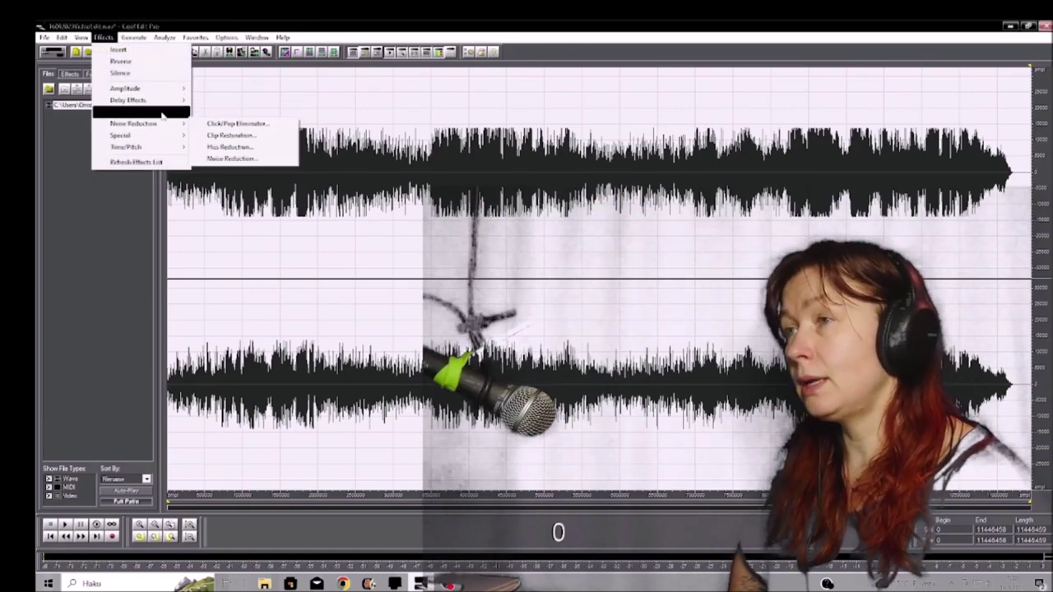
pyautogui.click(249, 168)
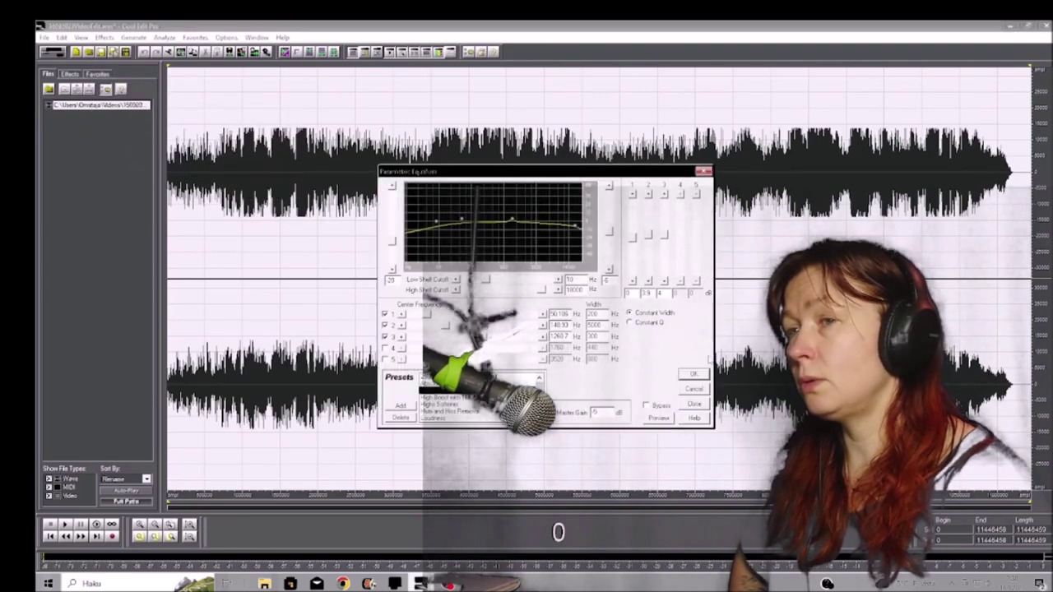
pyautogui.click(695, 375)
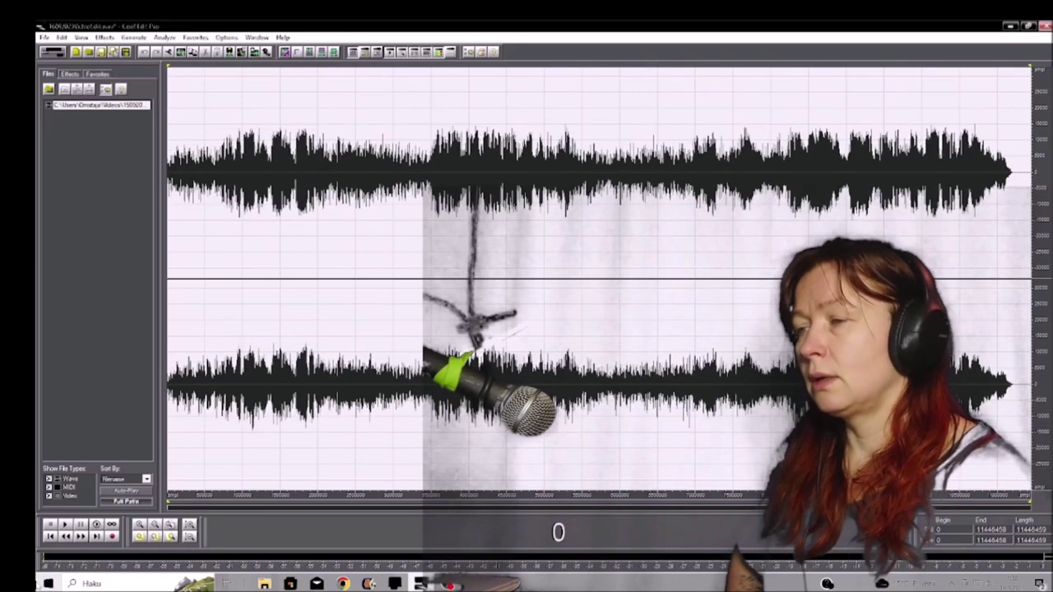
pyautogui.click(65, 525)
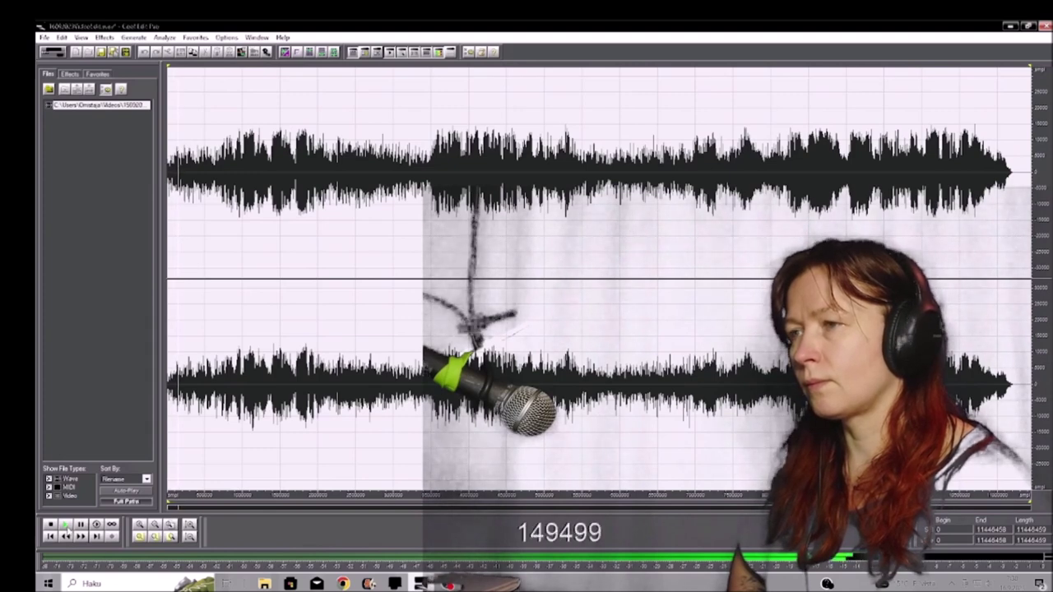
pyautogui.click(50, 525)
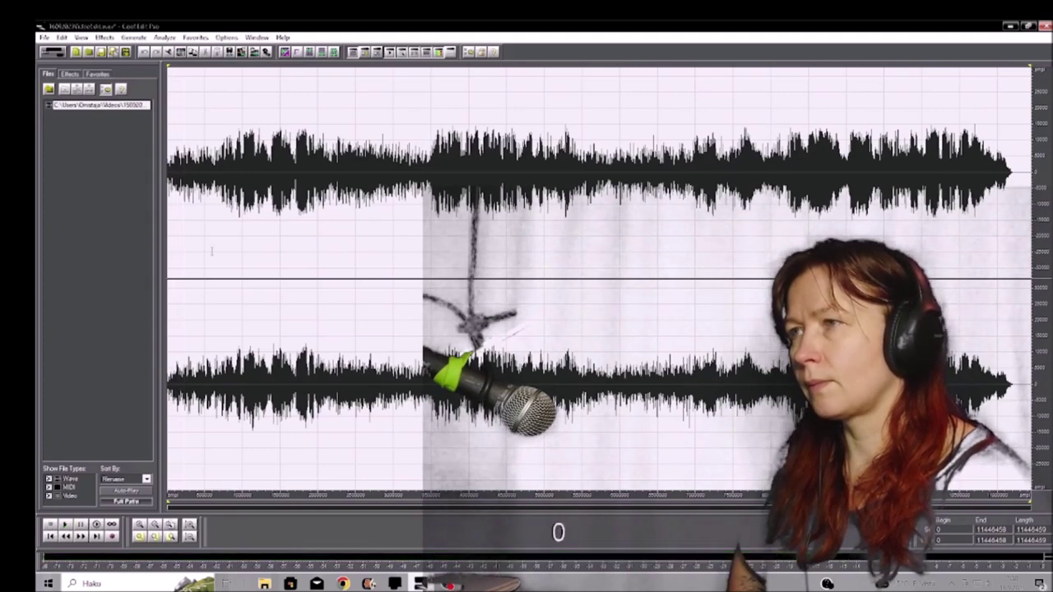
# Step: Save the equalized VideoEdit waveform to its existing wave file
pyautogui.click(104, 37)
pyautogui.moveTo(140, 88)
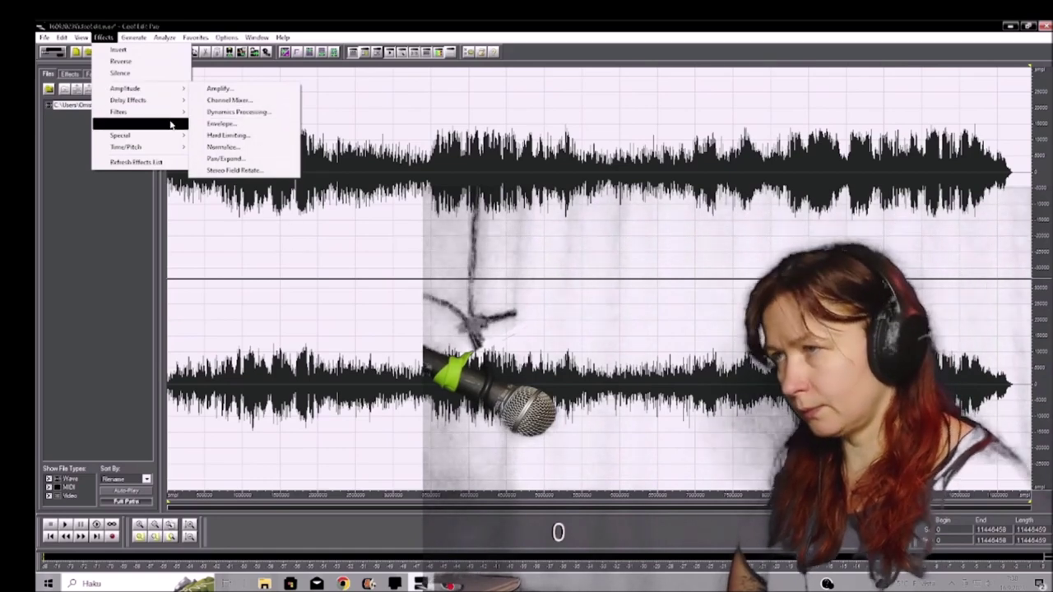
pyautogui.moveTo(170, 105)
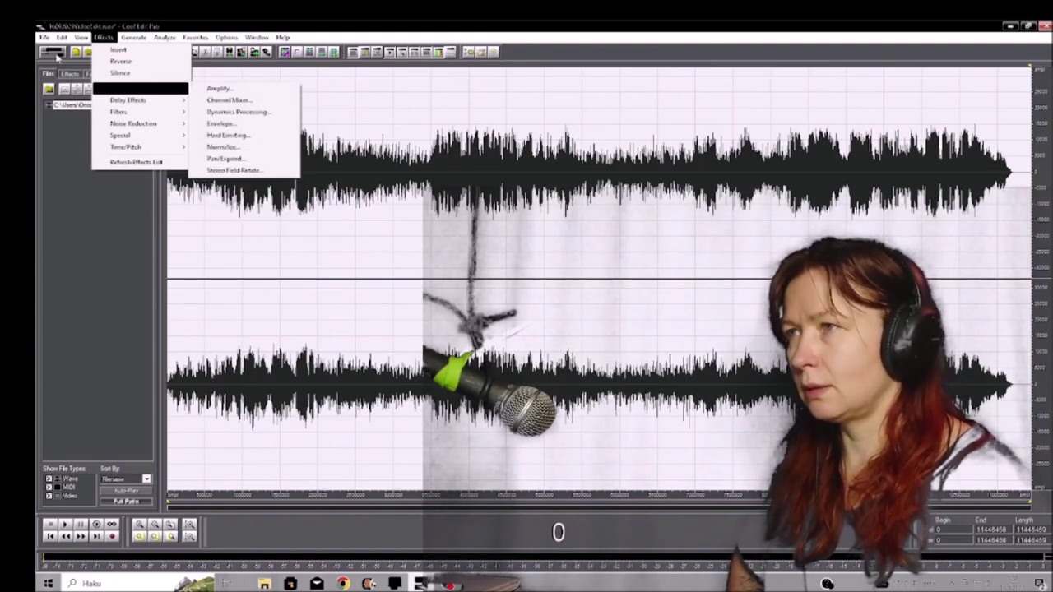
pyautogui.click(43, 37)
pyautogui.click(92, 175)
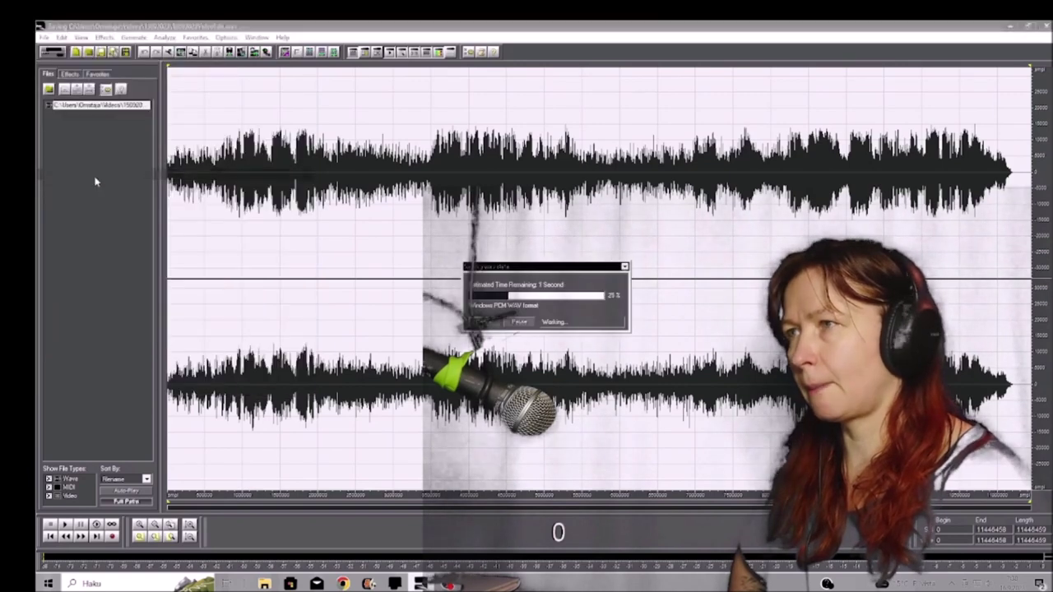
# Step: Widen the stereo image of the whole waveform with Pan/Expand, using the MaxExpansion preset
pyautogui.click(104, 37)
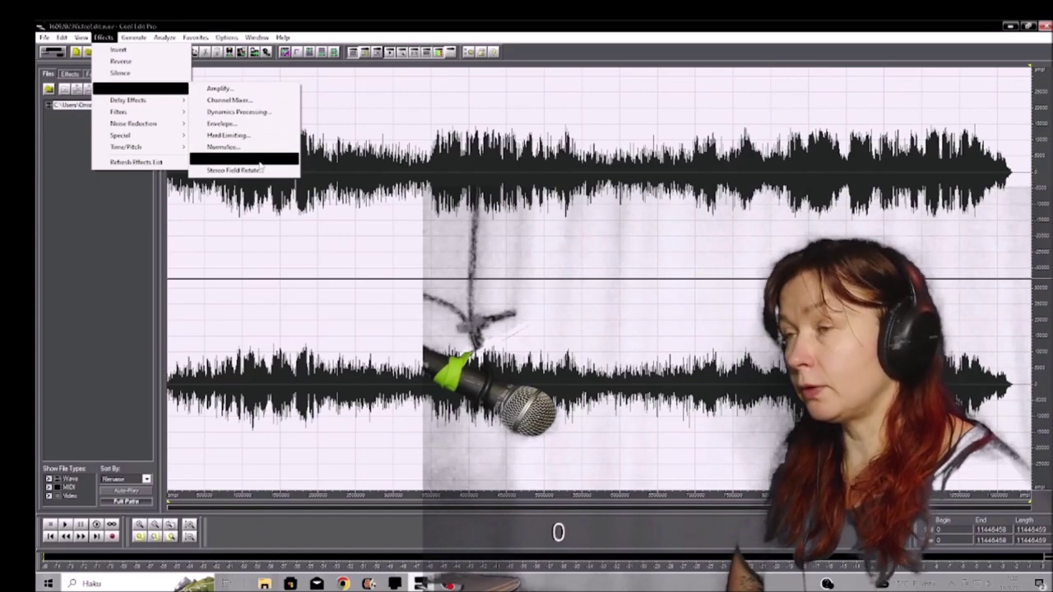
pyautogui.click(260, 164)
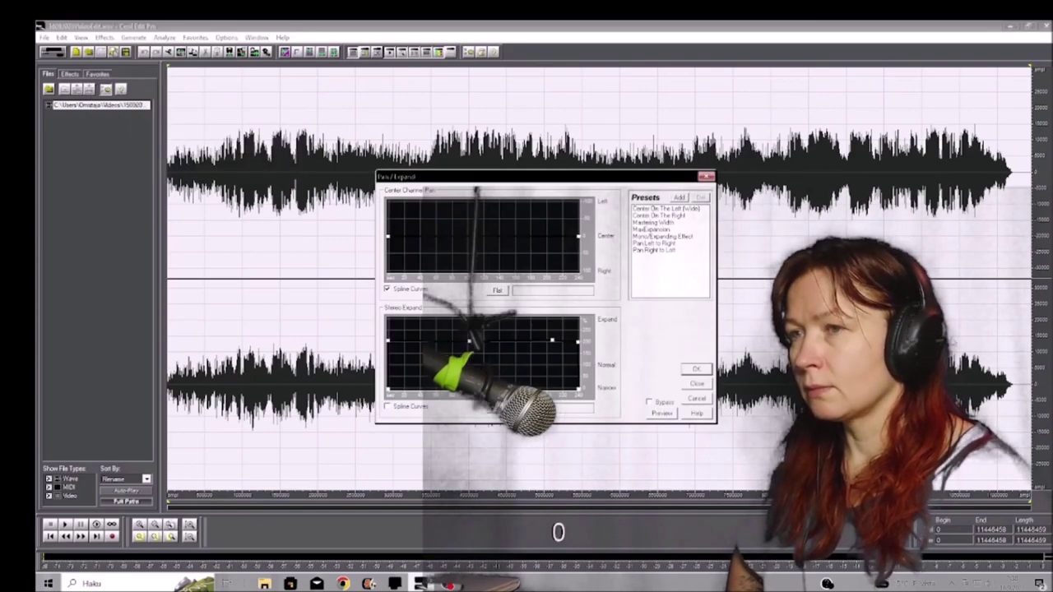
pyautogui.click(673, 230)
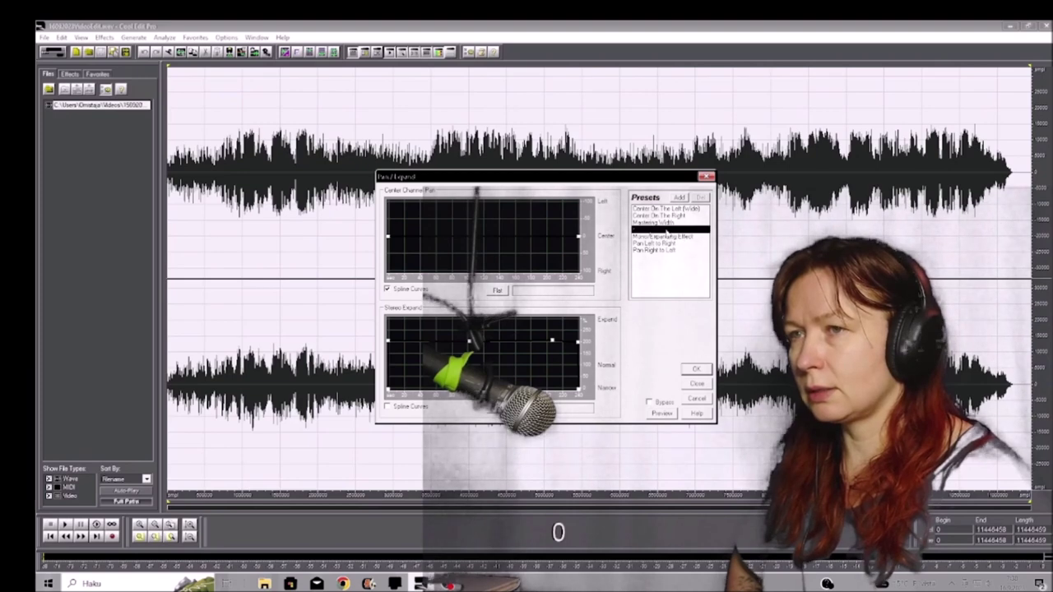
pyautogui.click(697, 371)
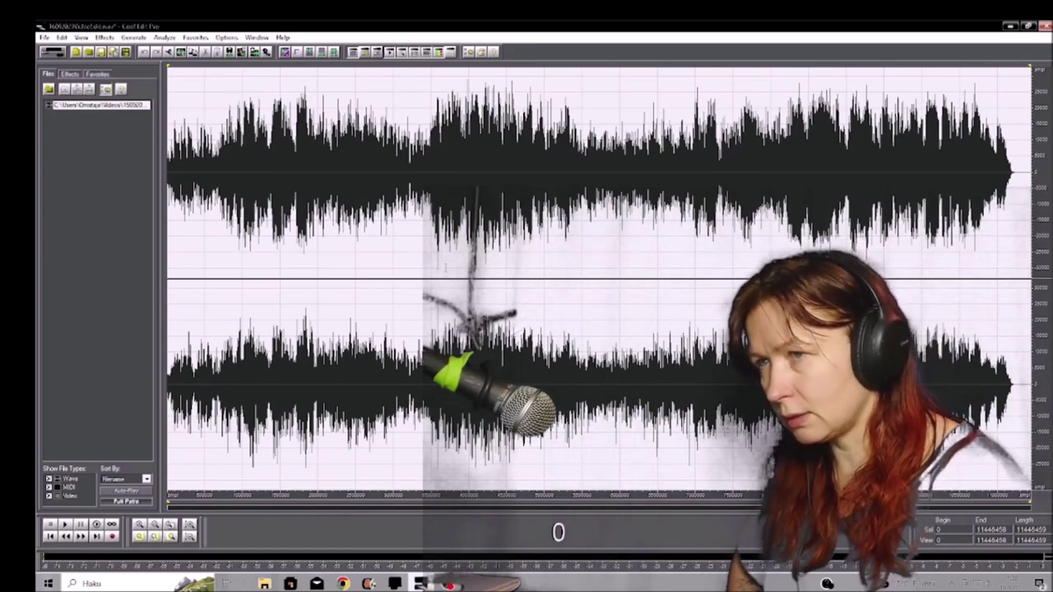
# Step: Select the whole stereo-expanded waveform and normalize it with both channels adjusted equally
pyautogui.click(435, 247)
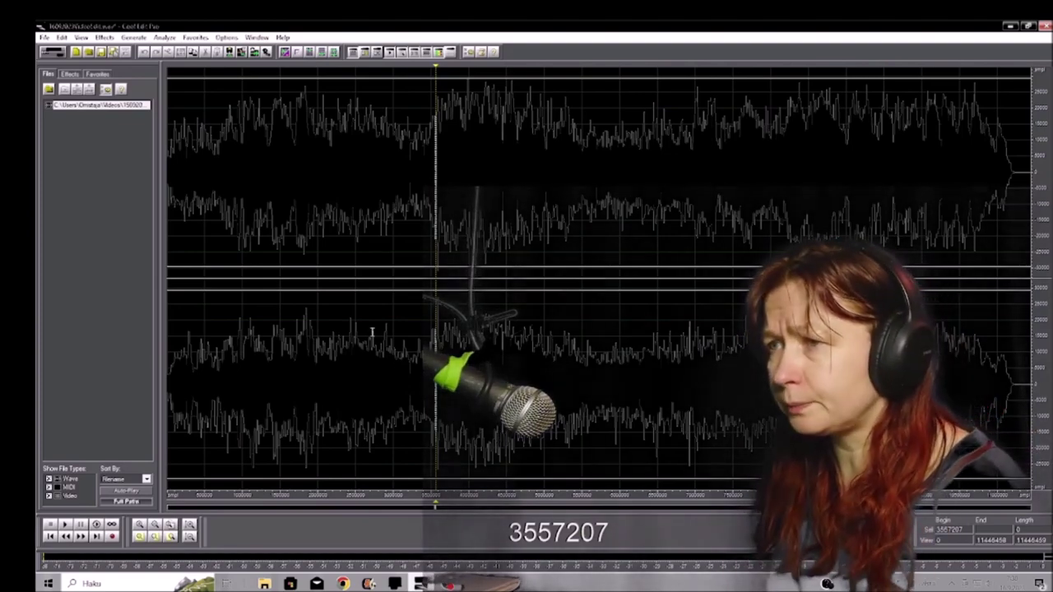
pyautogui.click(370, 206)
pyautogui.doubleClick(284, 200)
pyautogui.click(103, 38)
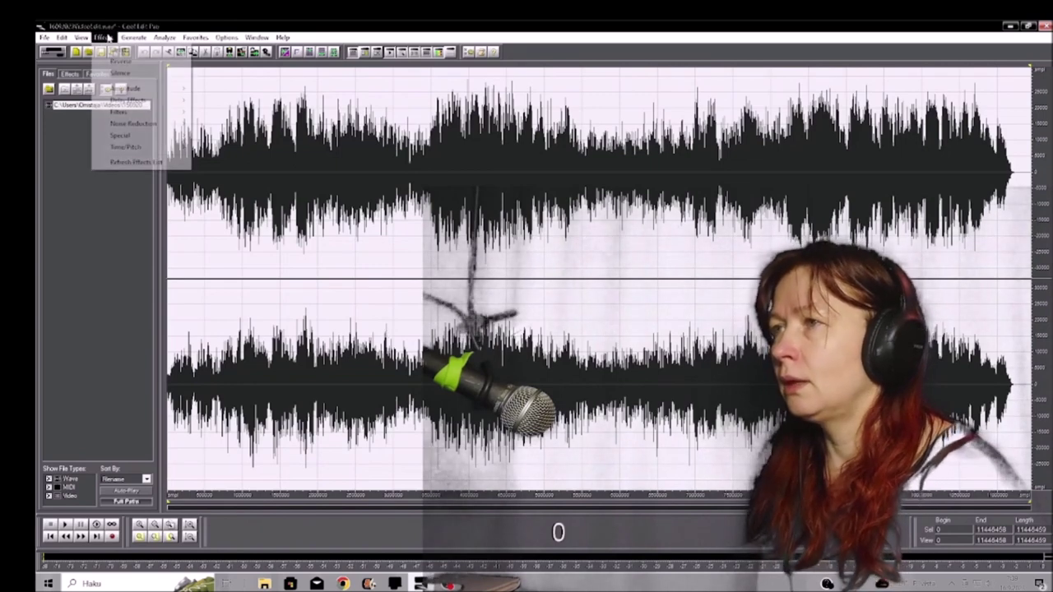
pyautogui.moveTo(140, 88)
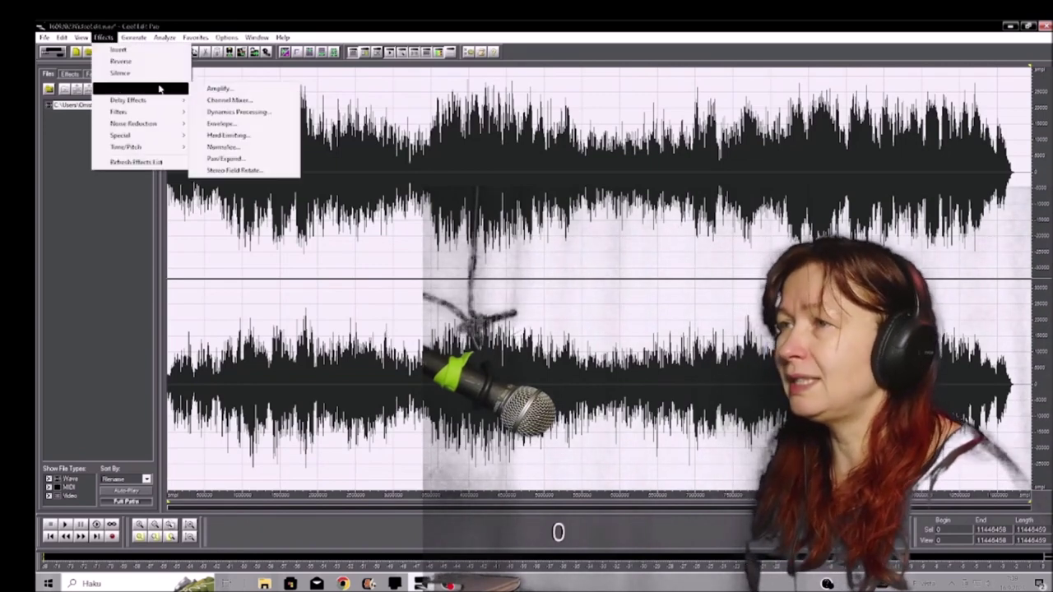
pyautogui.click(238, 146)
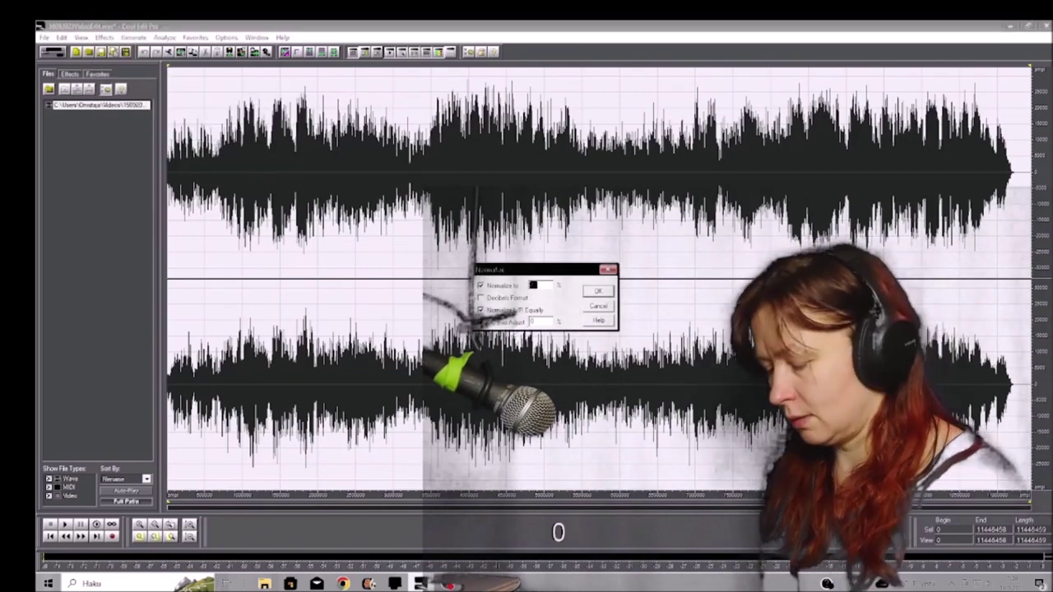
pyautogui.press('Return')
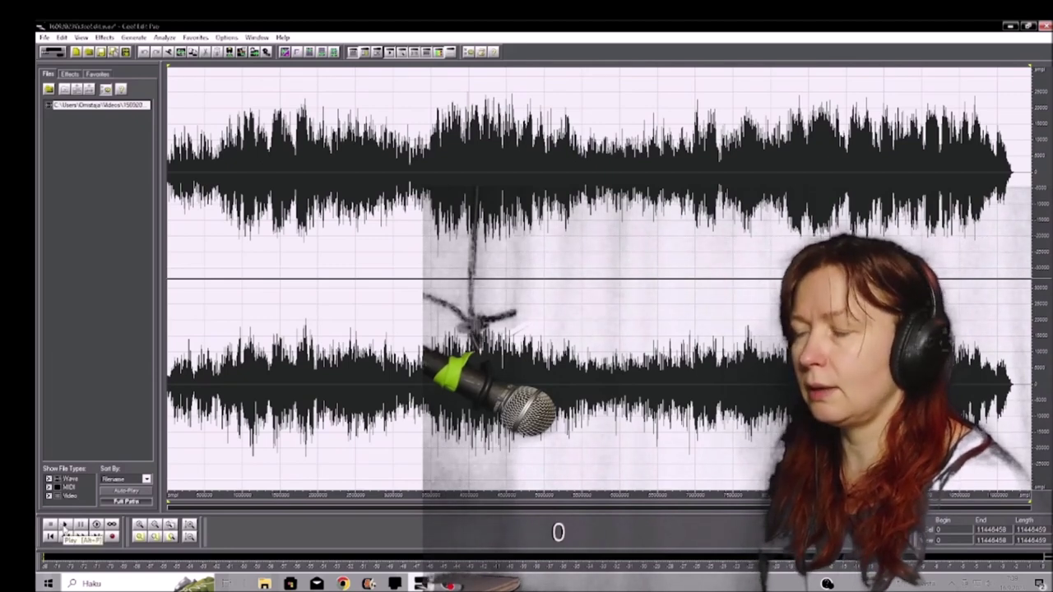
# Step: Listen through the normalized master and save it to the existing VideoEdit wave file
pyautogui.click(64, 525)
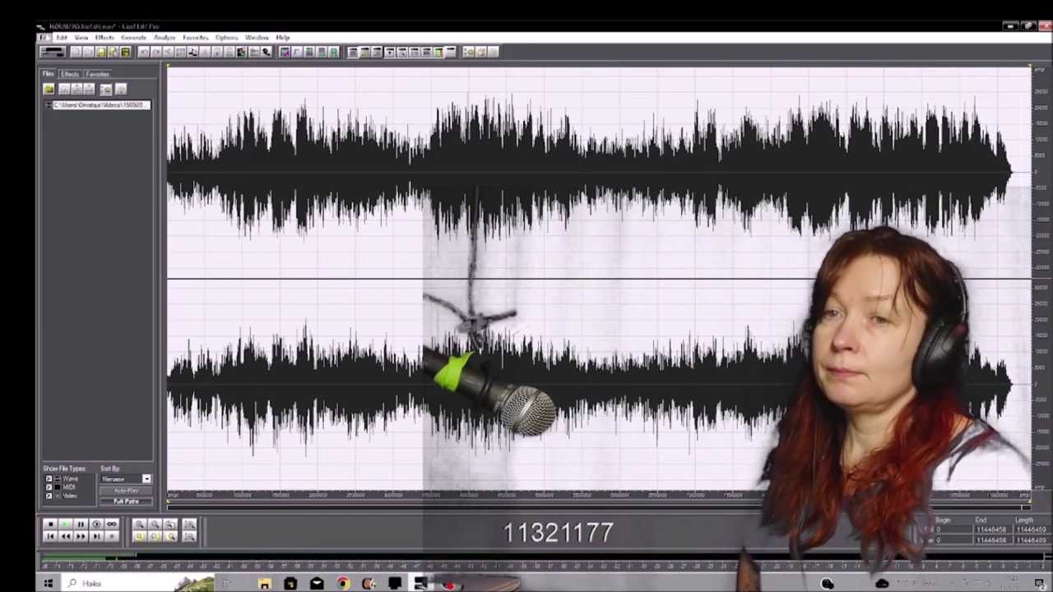
pyautogui.click(44, 38)
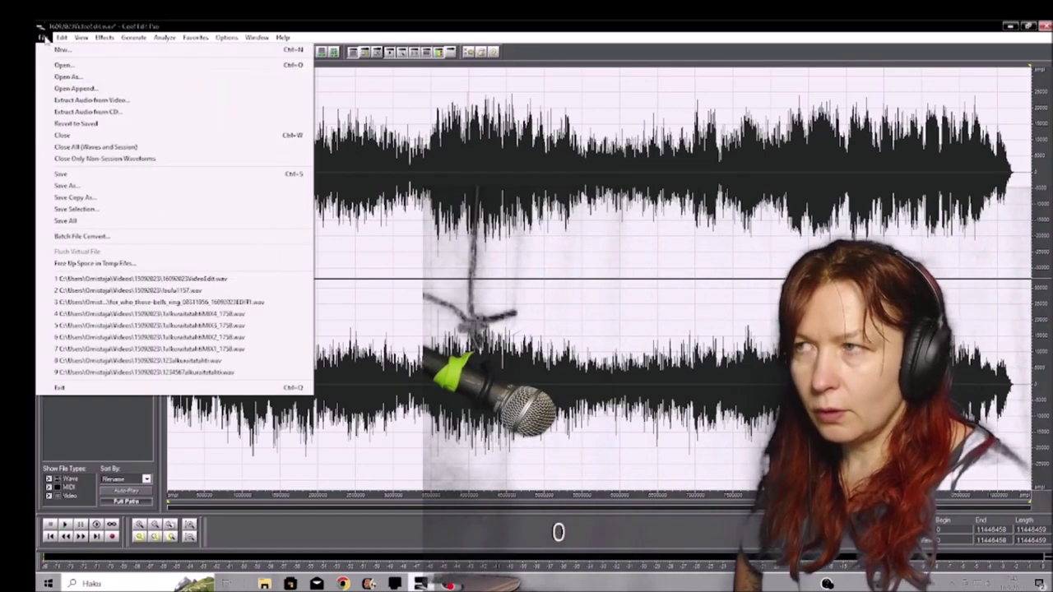
pyautogui.click(78, 177)
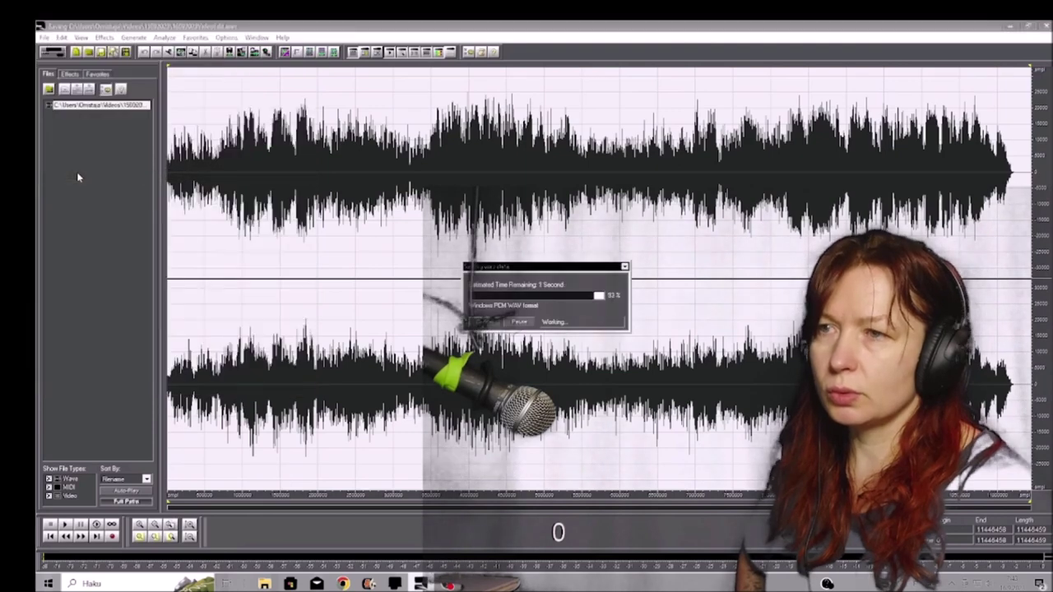